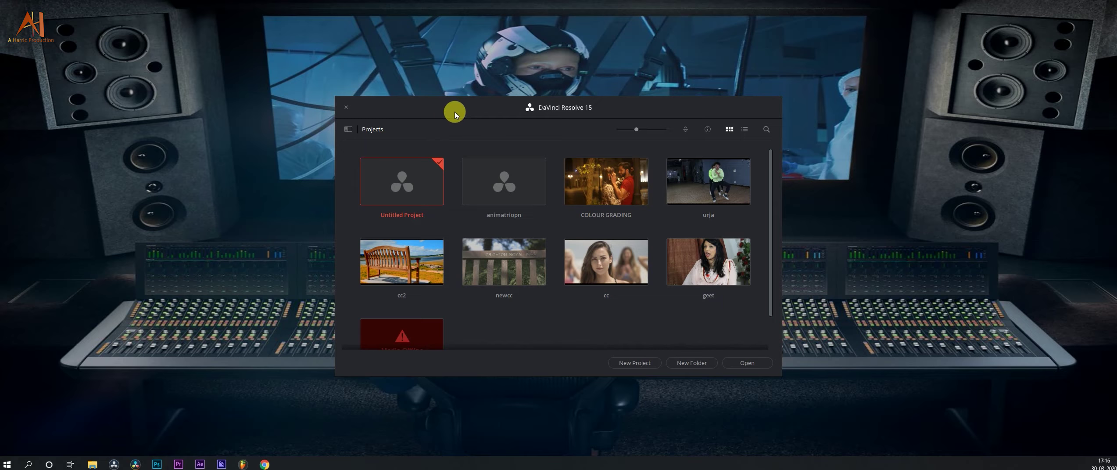
- Move the Project Manager window up and to the left
drag(455, 114, 430, 72)
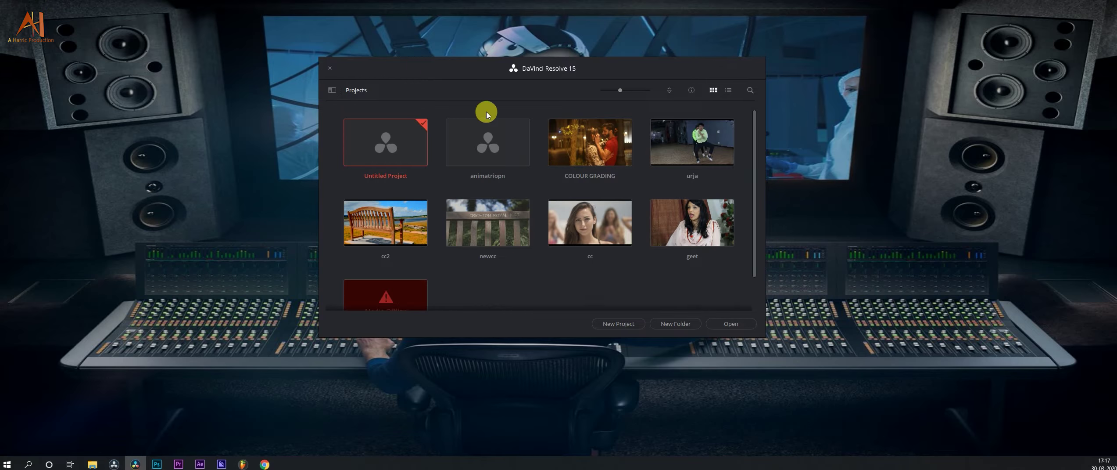
- Create and open a new empty project named 'green green'
click(616, 326)
key(BackSpace)
text(green green)
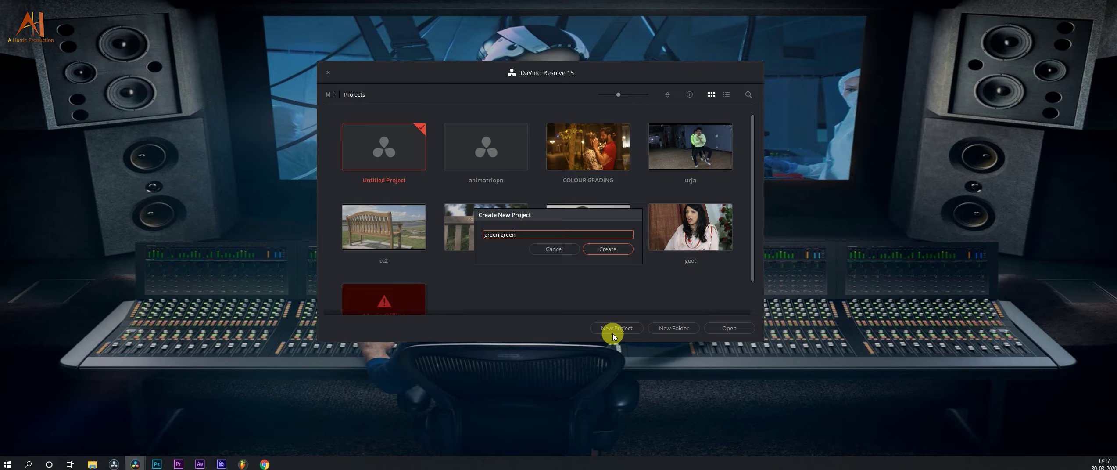
key(Return)
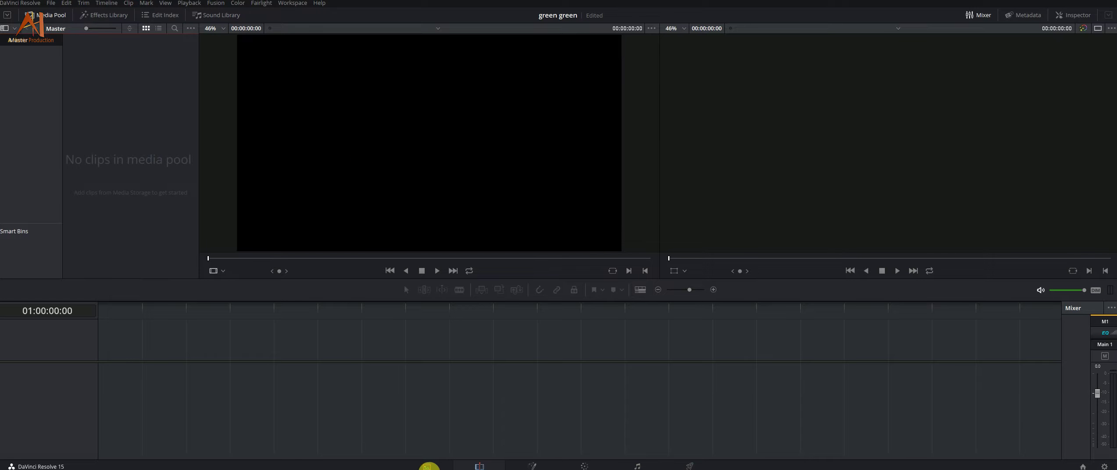
- Import the green screen mockup, California-Mountain.jpg, High Drive and RPReplay files, keeping the frame rate
click(435, 466)
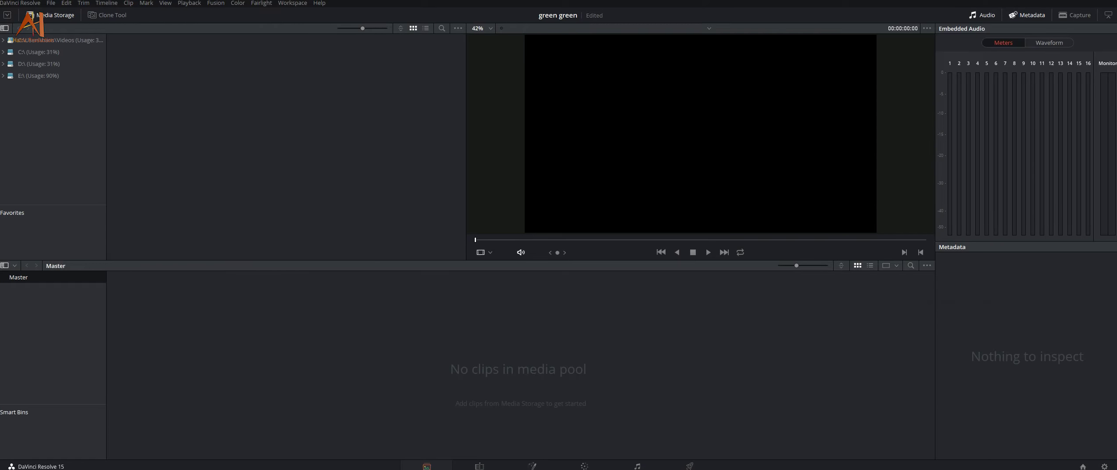
key(super+e)
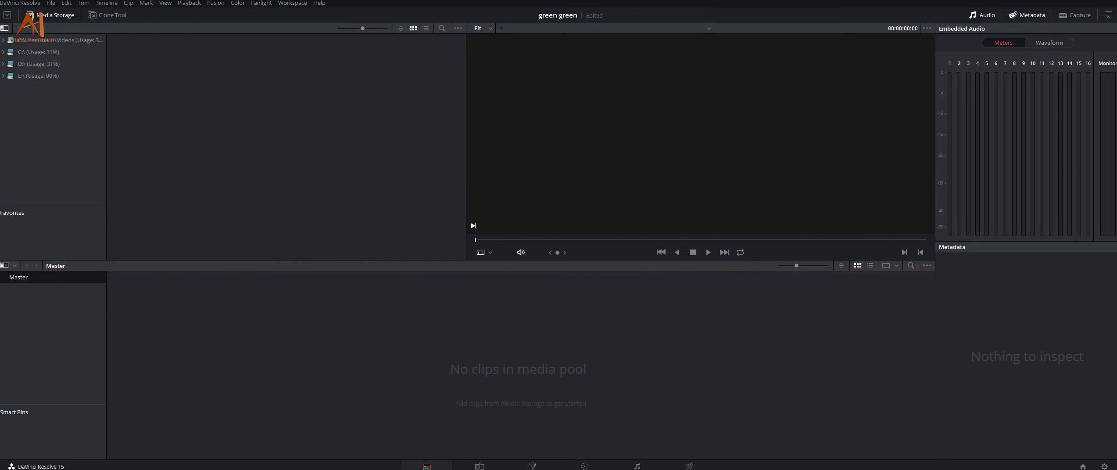
click(498, 172)
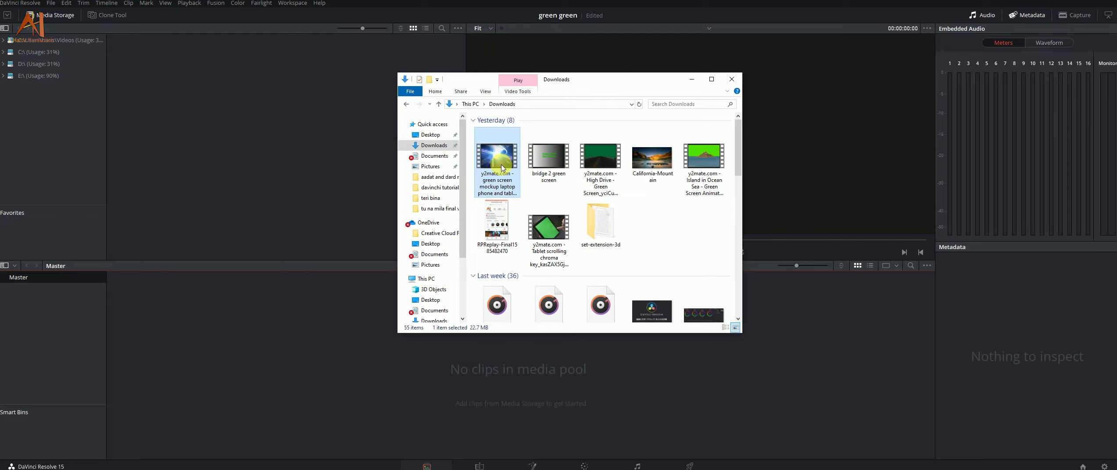
drag(499, 173, 251, 331)
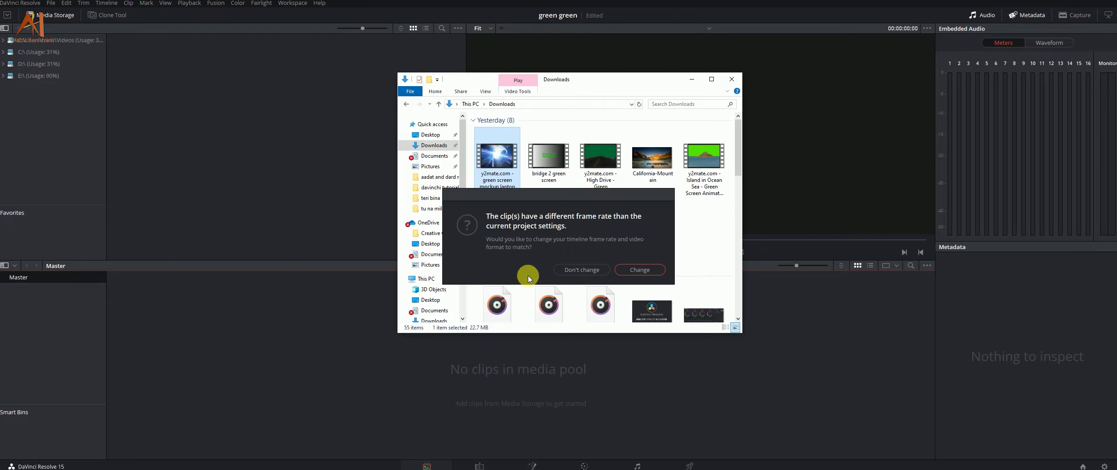
click(571, 278)
drag(653, 158, 308, 316)
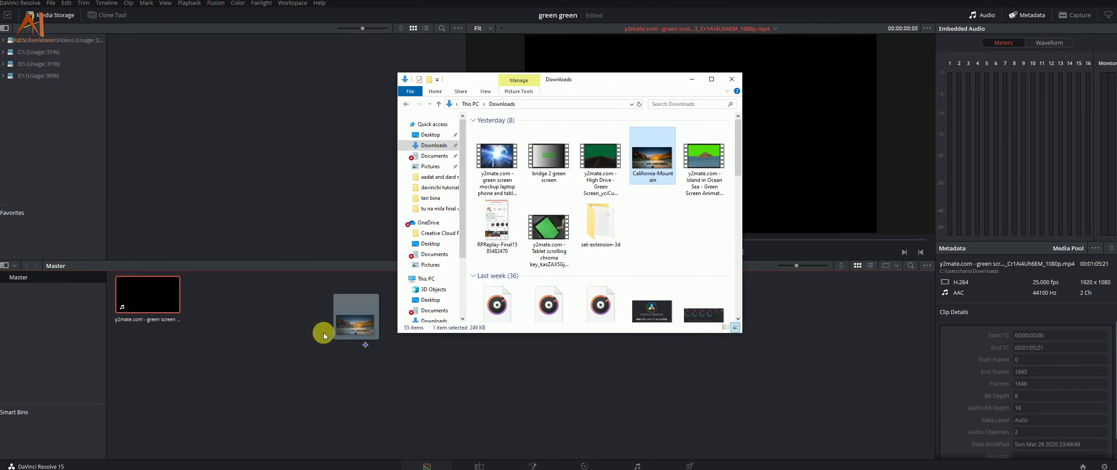
drag(601, 158, 386, 290)
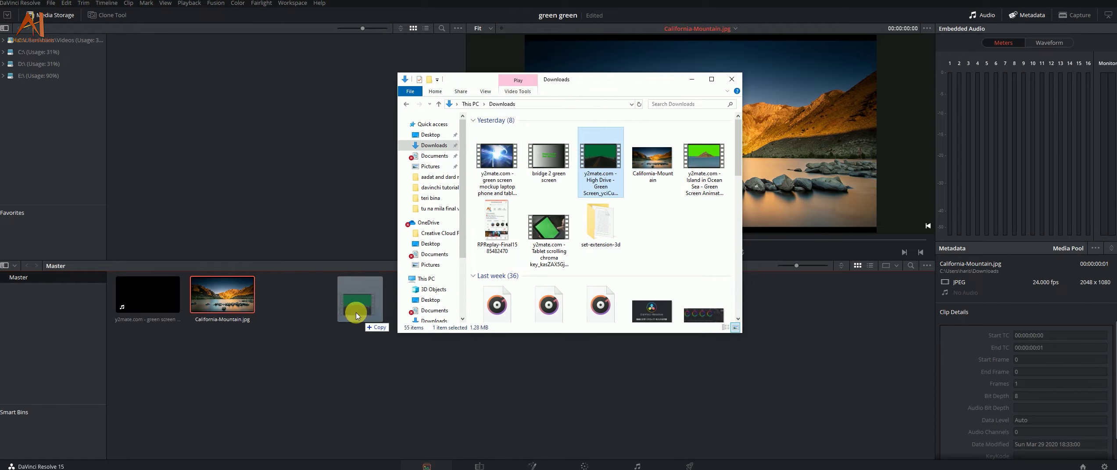
drag(497, 224, 389, 326)
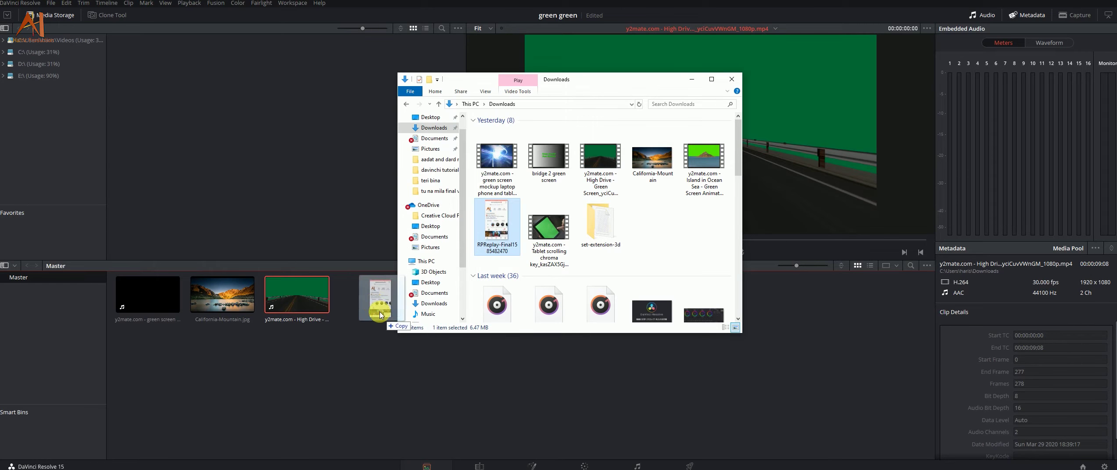
click(733, 79)
- Preview the High Drive, California-Mountain and green screen clips in the media pool
click(301, 285)
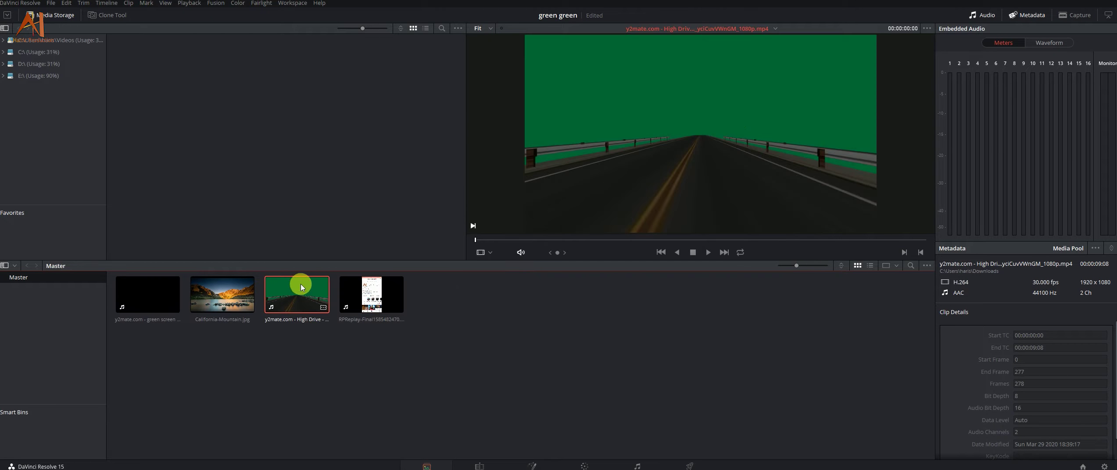
click(223, 294)
click(148, 295)
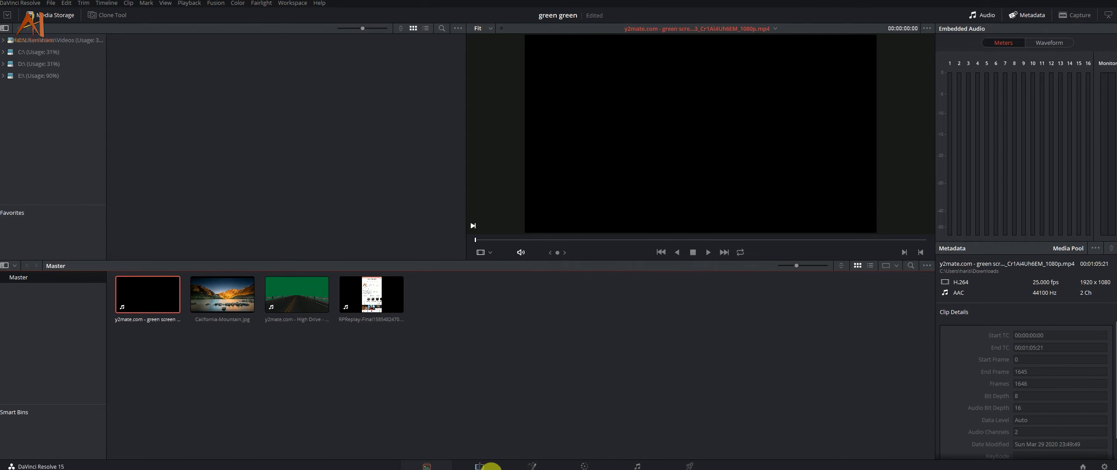
- Place the green-screen mockup clip on a new timeline and mute its A1 audio
click(488, 466)
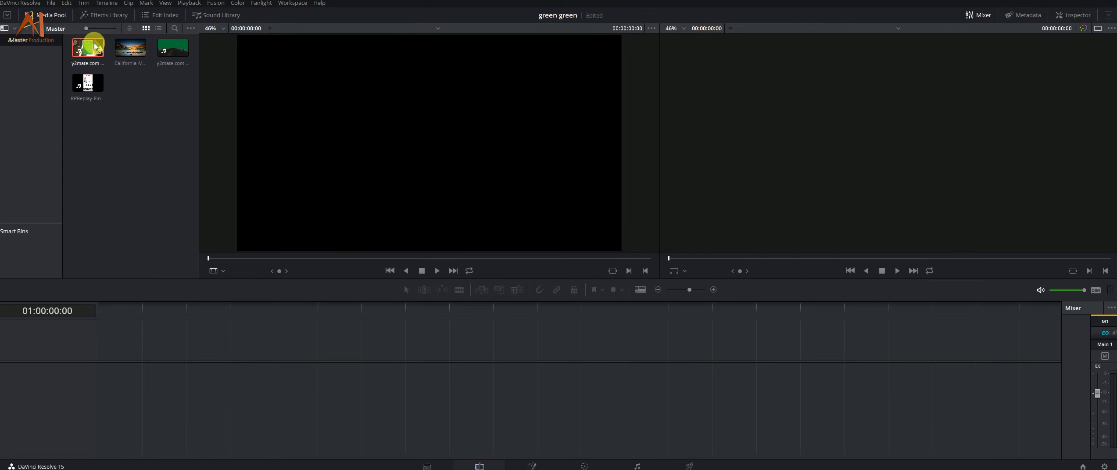
drag(95, 46, 197, 386)
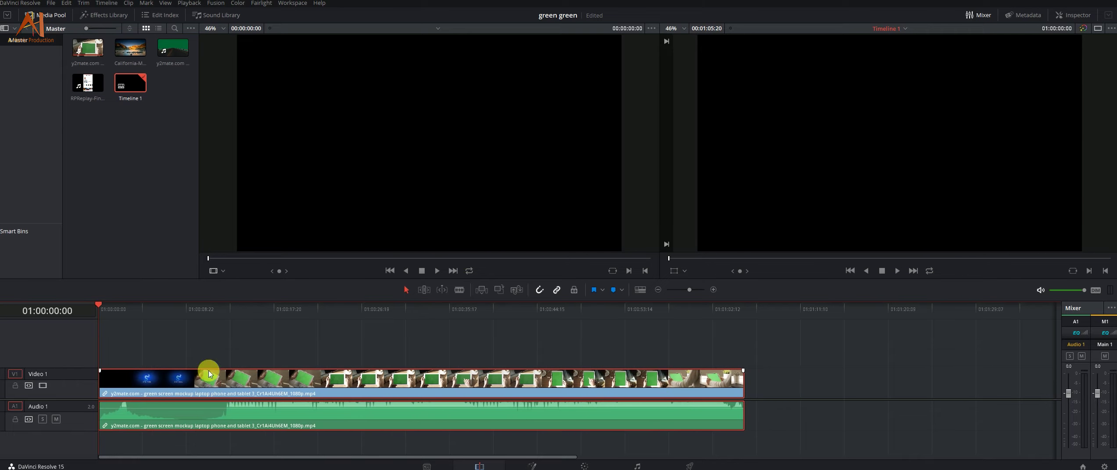
mouse_move(99, 305)
mouse_down()
mouse_move(330, 328)
mouse_move(357, 321)
mouse_up()
click(56, 418)
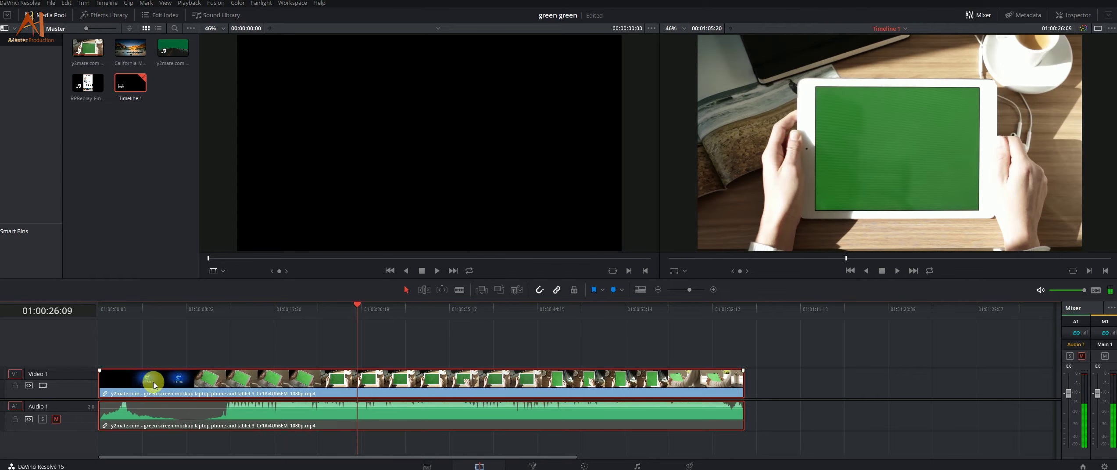
- Trim the clip's opening so it starts at 45:00
mouse_move(357, 305)
mouse_down()
mouse_move(569, 312)
mouse_move(558, 307)
mouse_move(590, 320)
mouse_move(534, 339)
mouse_move(542, 344)
mouse_up()
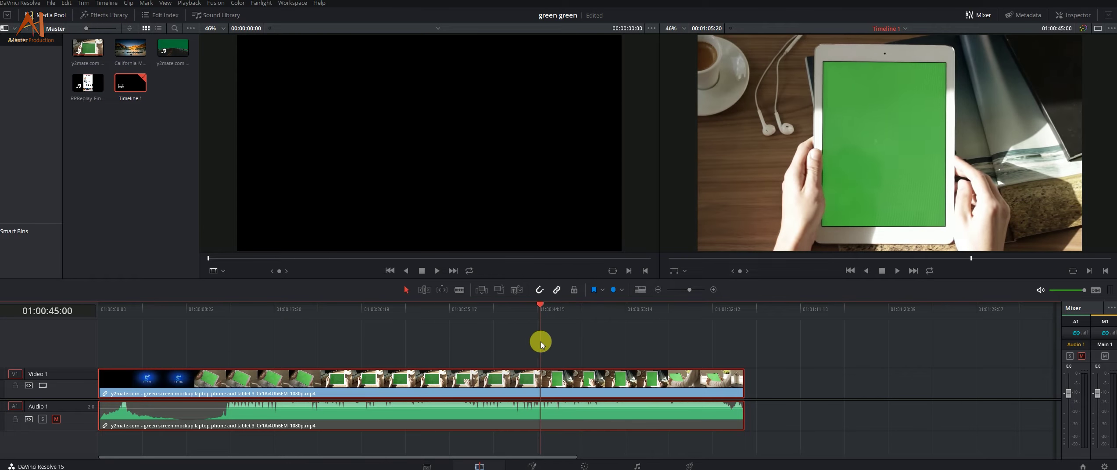
drag(100, 382, 542, 412)
drag(548, 302, 630, 313)
- Trim the tablet clip's end and move it to the start of the timeline
drag(744, 381, 631, 424)
drag(612, 386, 129, 385)
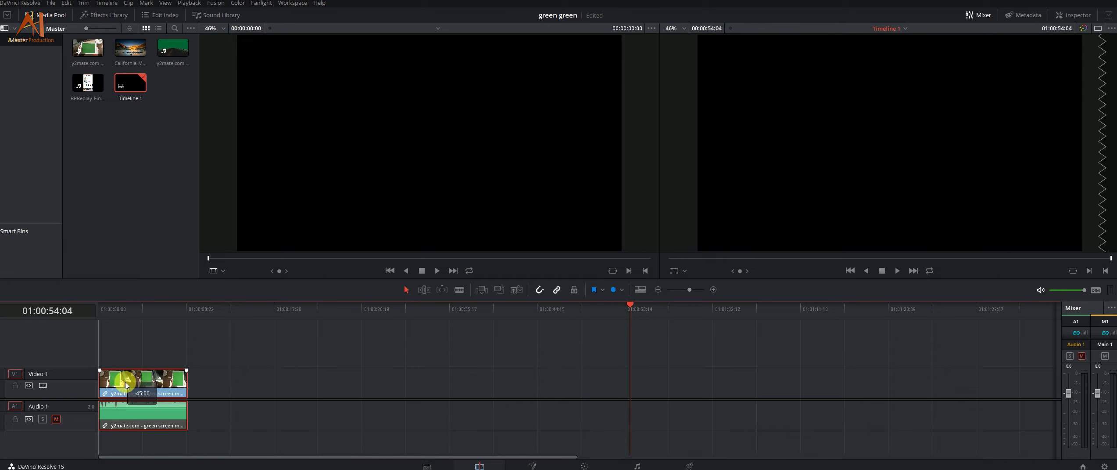
drag(632, 303, 86, 330)
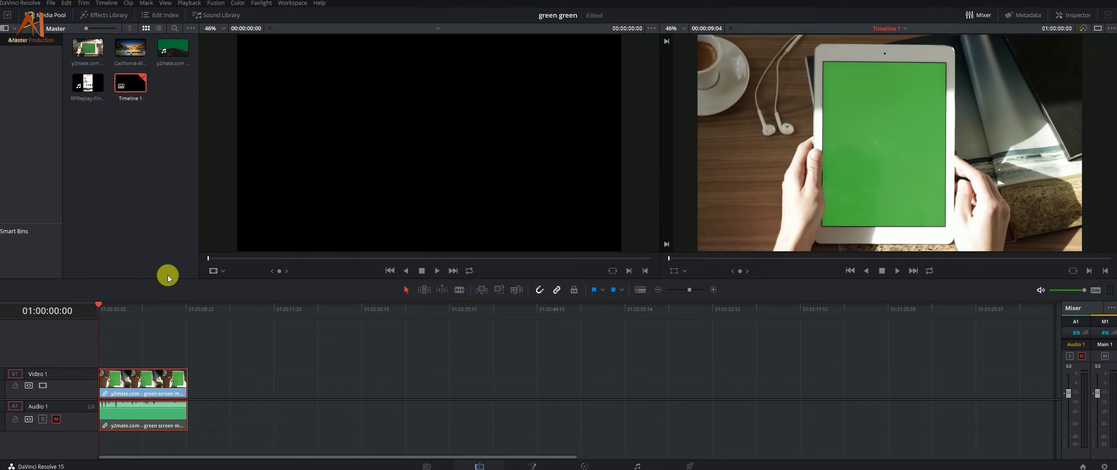
- Reposition the tablet image in the viewer and go to the Color page
scroll(789, 94, up, 2)
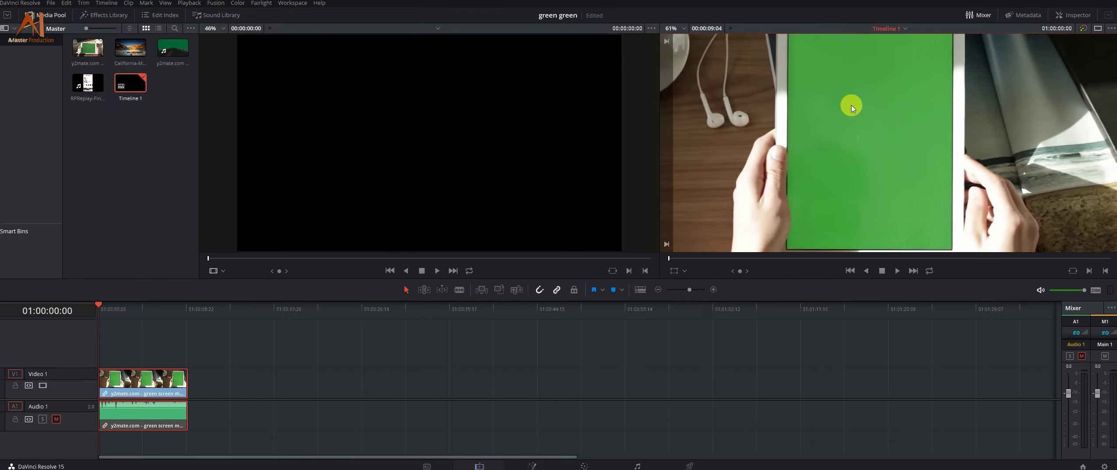
scroll(833, 107, down, 1)
scroll(828, 106, down, 1)
scroll(822, 105, down, 1)
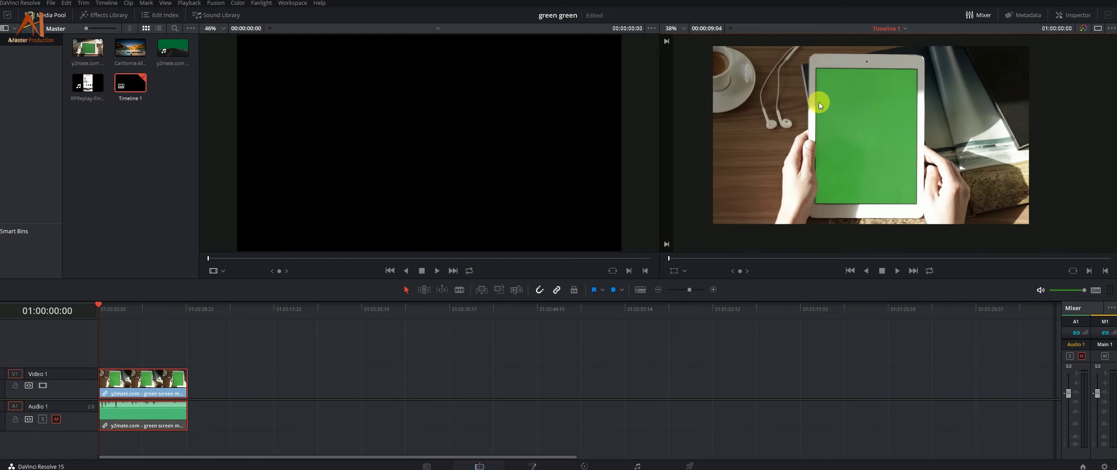
drag(819, 104, 816, 111)
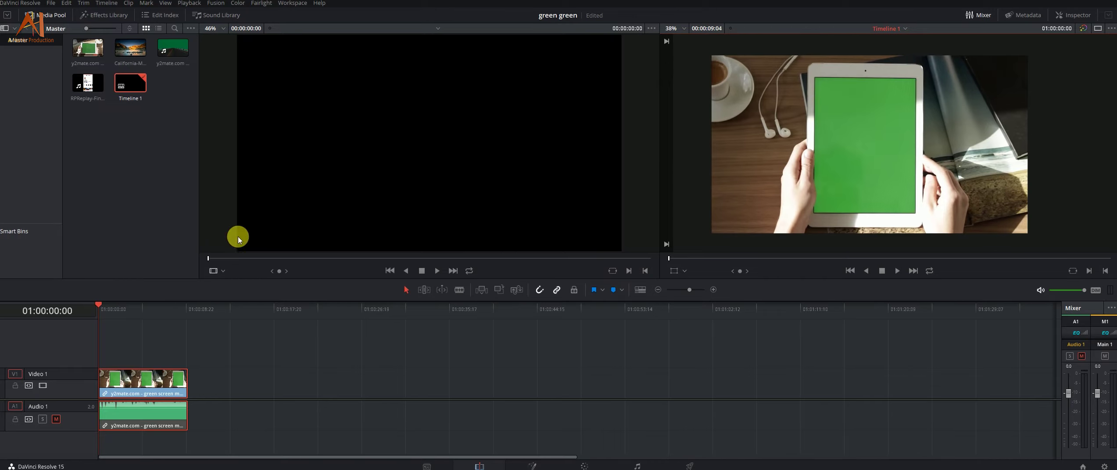
click(581, 466)
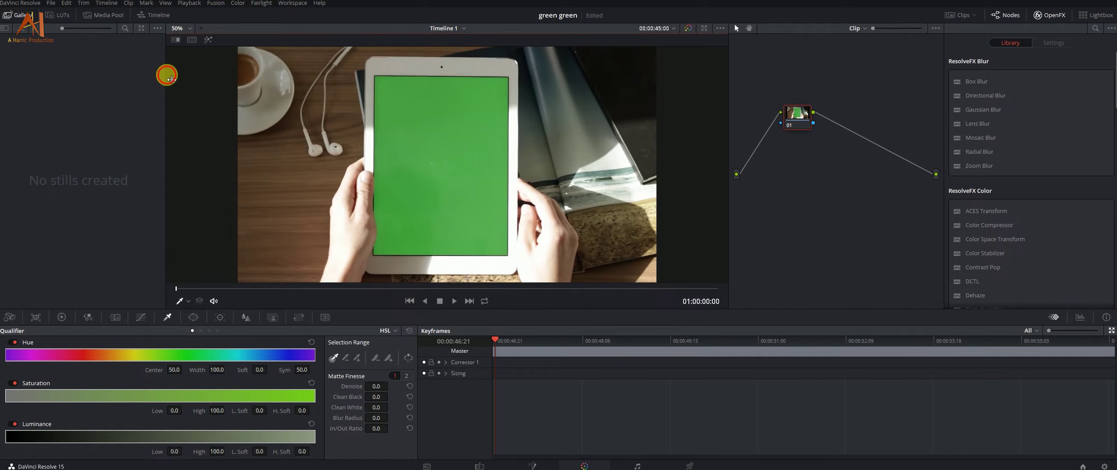
- Add an Alpha Output to the node graph from its right-click menu
drag(167, 74, 158, 75)
mouse_move(798, 113)
mouse_down()
mouse_move(809, 131)
mouse_move(763, 86)
mouse_up()
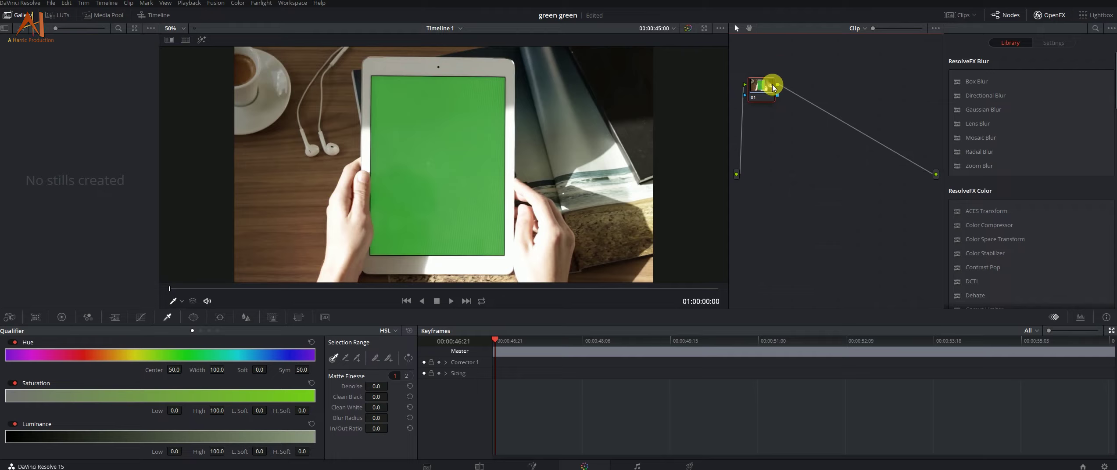
right_click(785, 66)
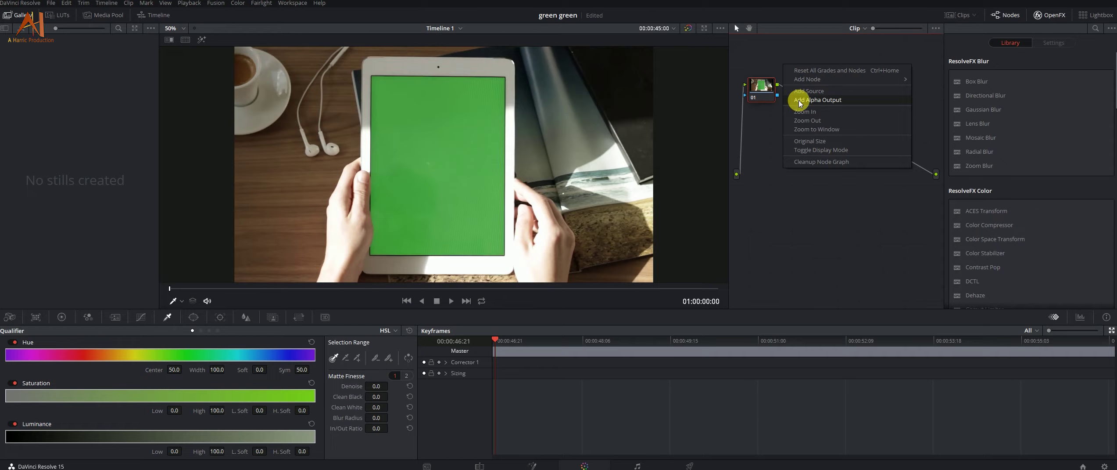
click(799, 101)
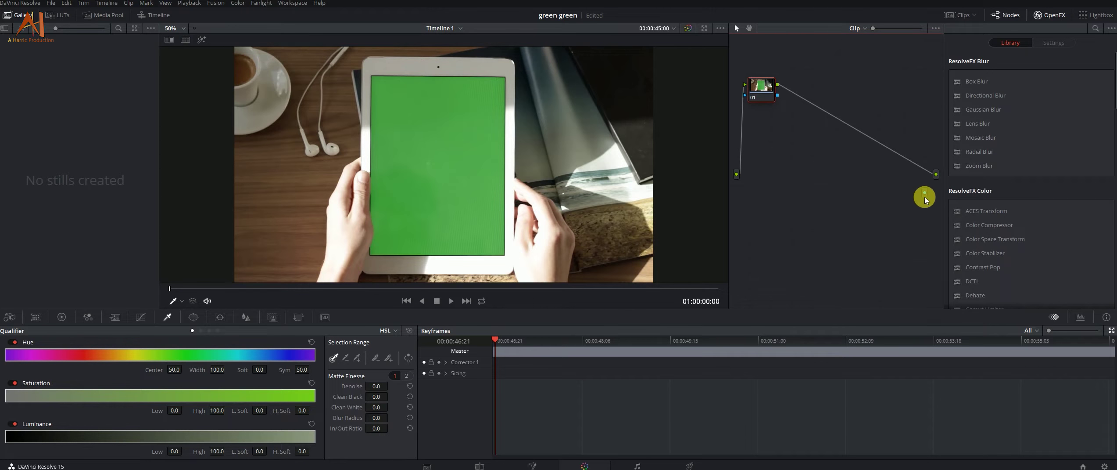
- Link node 01's blue key output to the alpha output
drag(928, 196, 776, 98)
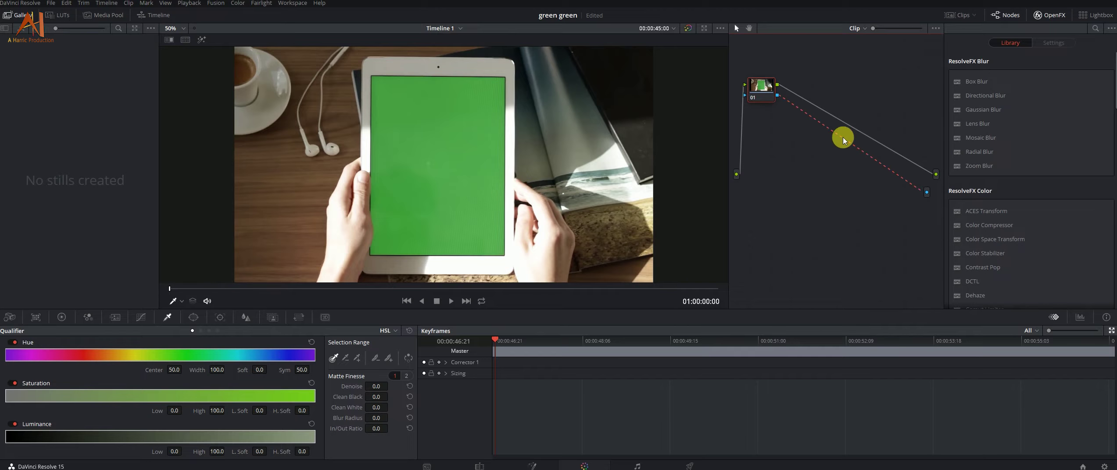
drag(844, 140, 859, 152)
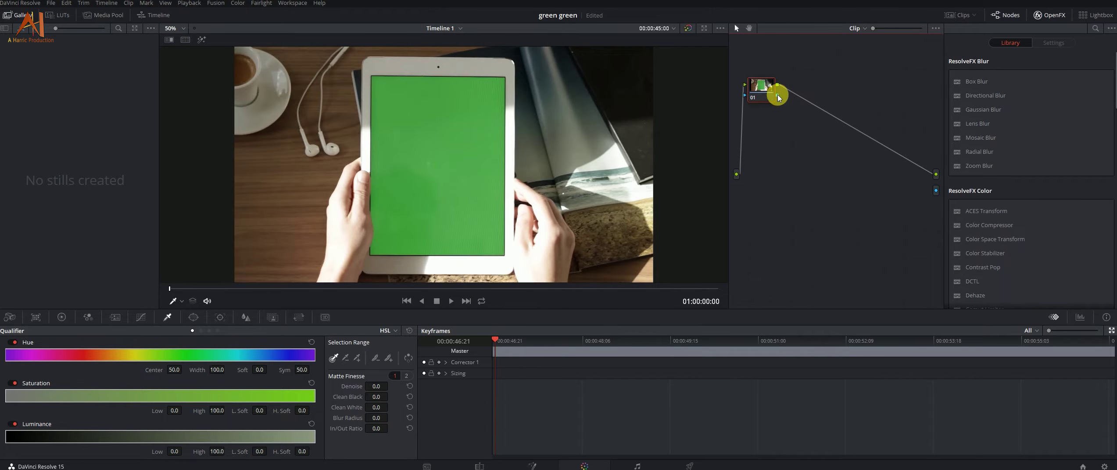
drag(777, 95, 938, 191)
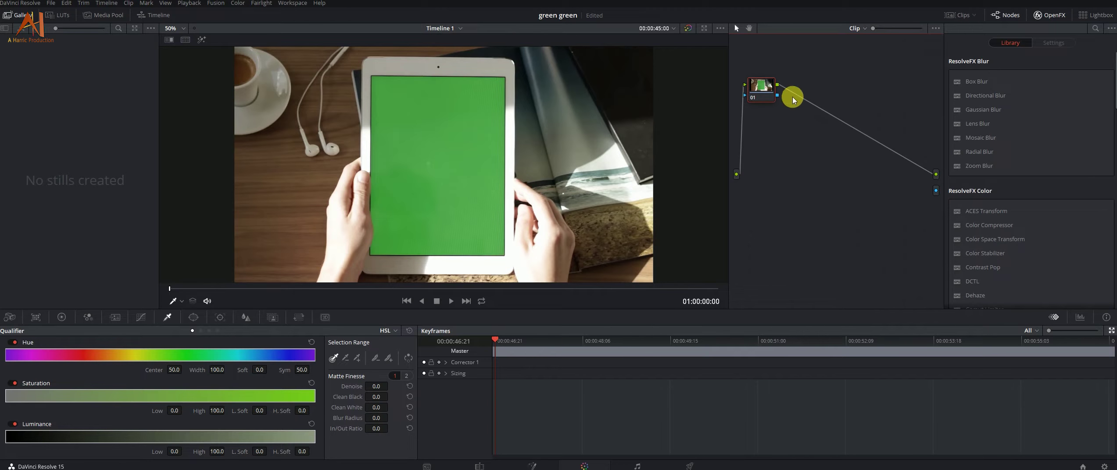
drag(780, 100, 938, 193)
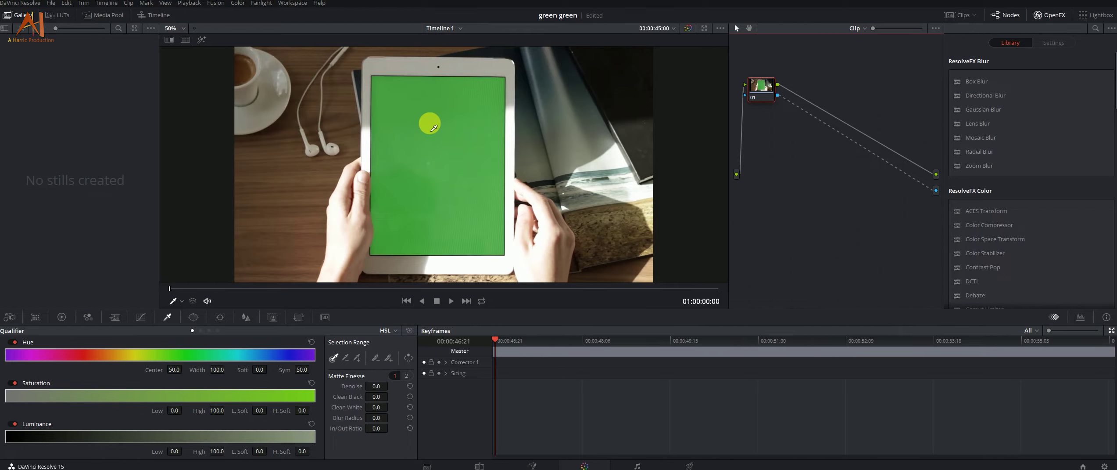
- Sample the tablet's green screen with the Qualifier eyedropper and invert the key
click(434, 127)
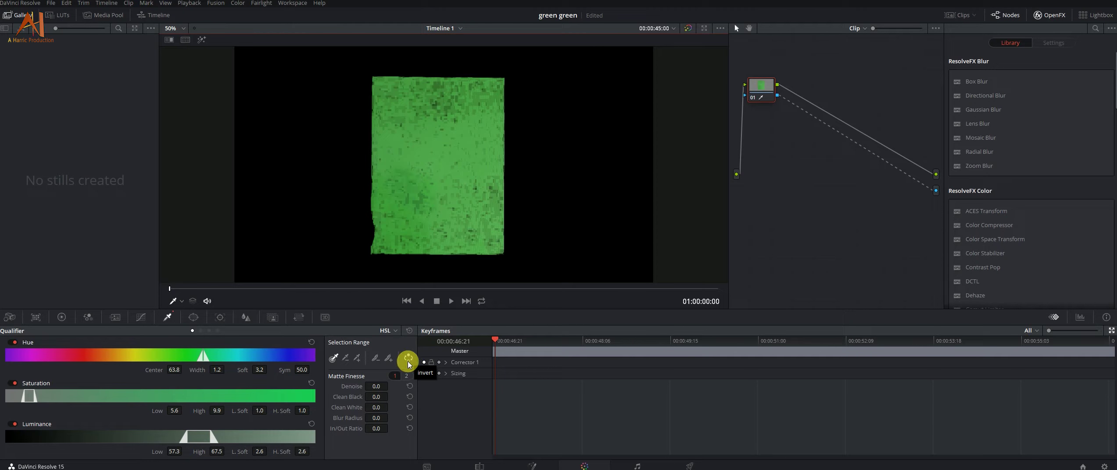
click(408, 363)
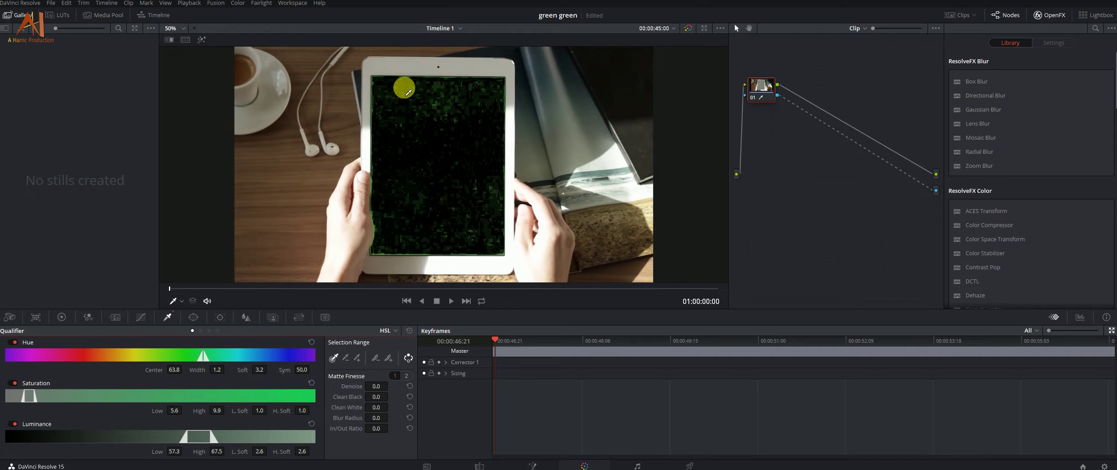
- Widen the green key's qualifier to Hue Width 6.3 and Soft 12.5
scroll(400, 86, up, 2)
scroll(411, 93, up, 3)
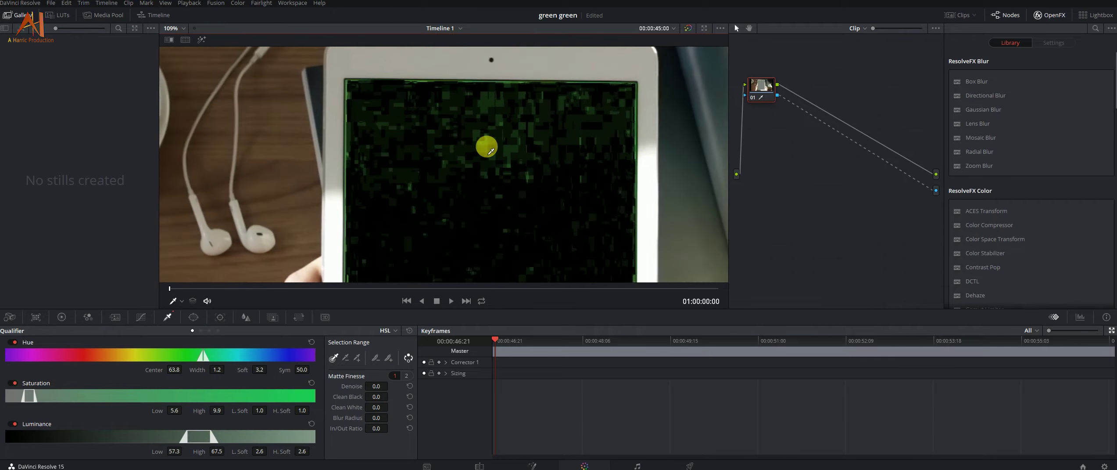
scroll(493, 147, up, 2)
scroll(498, 146, up, 1)
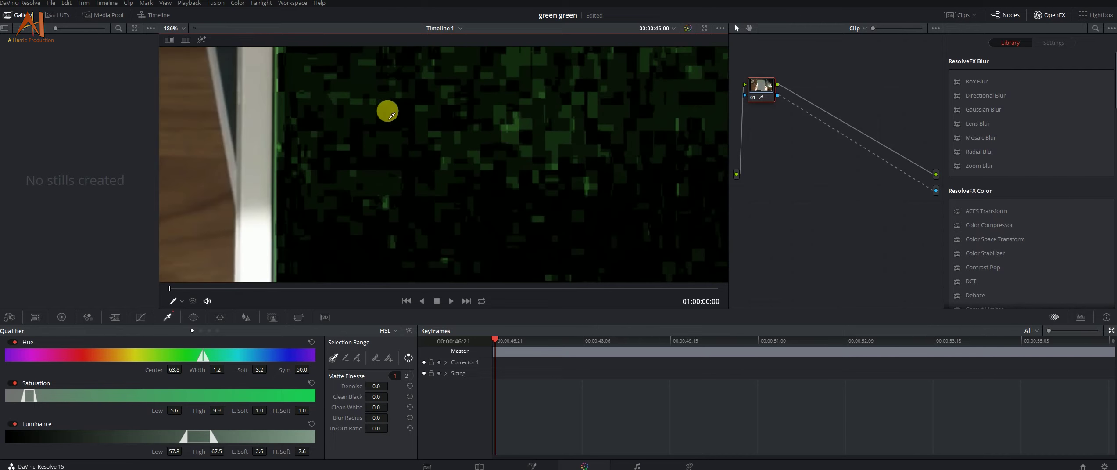
scroll(392, 170, up, 2)
scroll(389, 117, up, 2)
scroll(509, 193, down, 3)
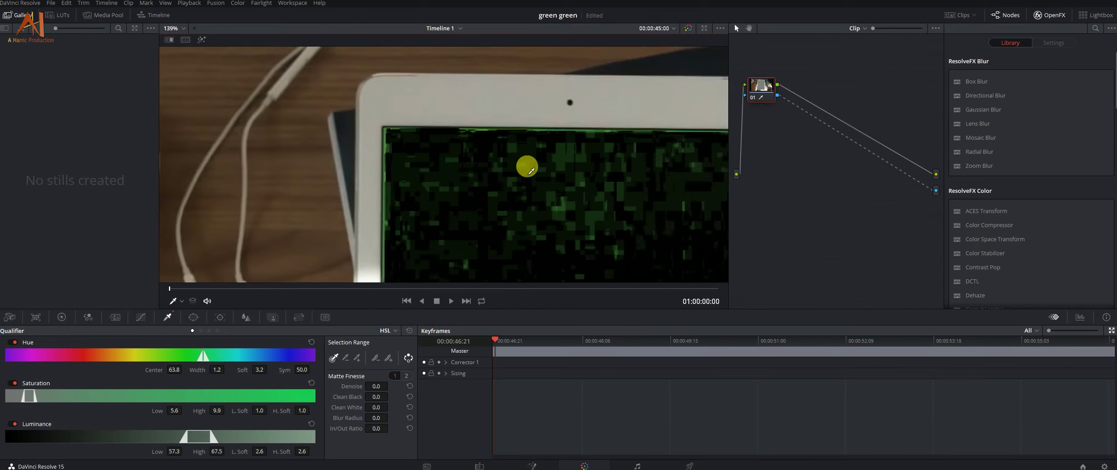
scroll(525, 166, down, 3)
scroll(522, 175, down, 2)
scroll(469, 132, down, 2)
scroll(466, 130, up, 1)
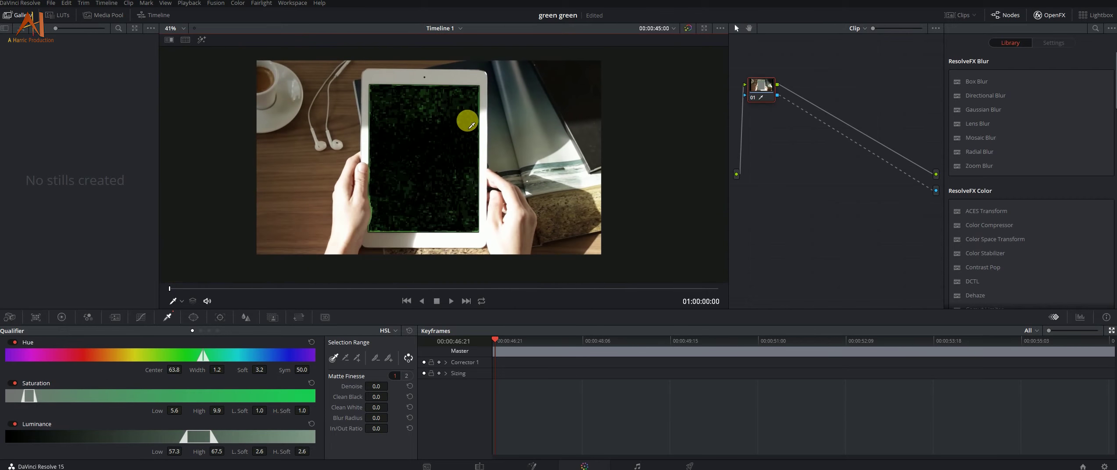
scroll(467, 129, up, 1)
scroll(469, 129, up, 1)
scroll(468, 129, up, 1)
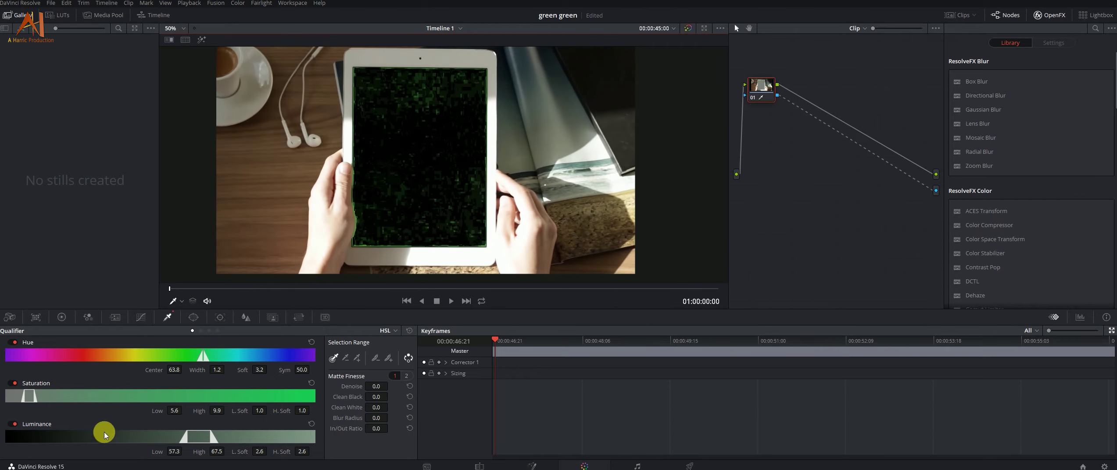
click(259, 369)
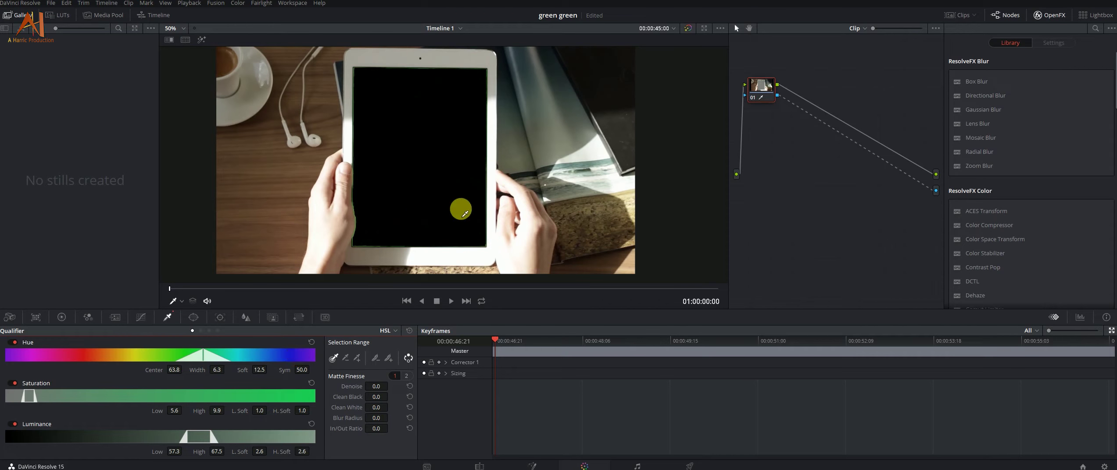
- Zoom into the viewer to check for speckles, then reset the zoom to 50%
scroll(395, 94, up, 2)
scroll(361, 50, up, 2)
scroll(571, 85, up, 1)
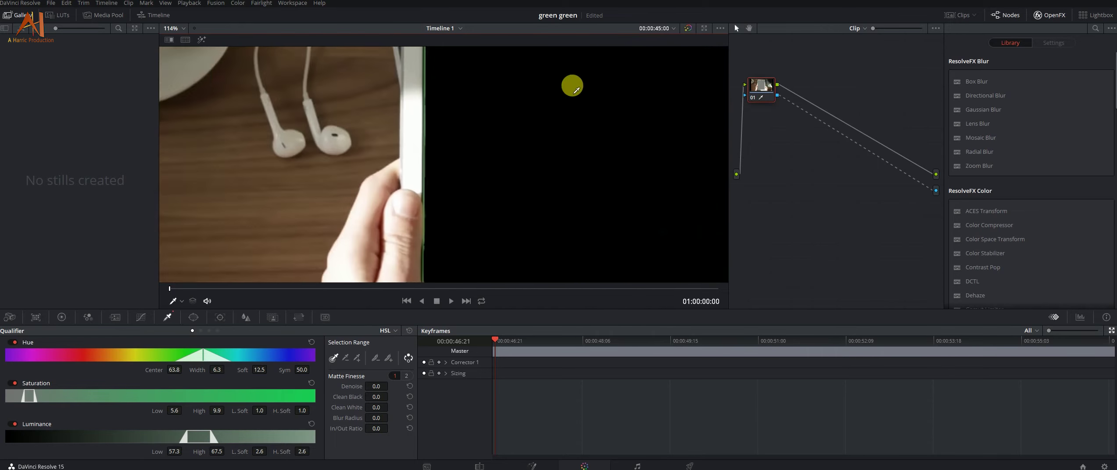
scroll(477, 128, up, 1)
scroll(476, 128, up, 2)
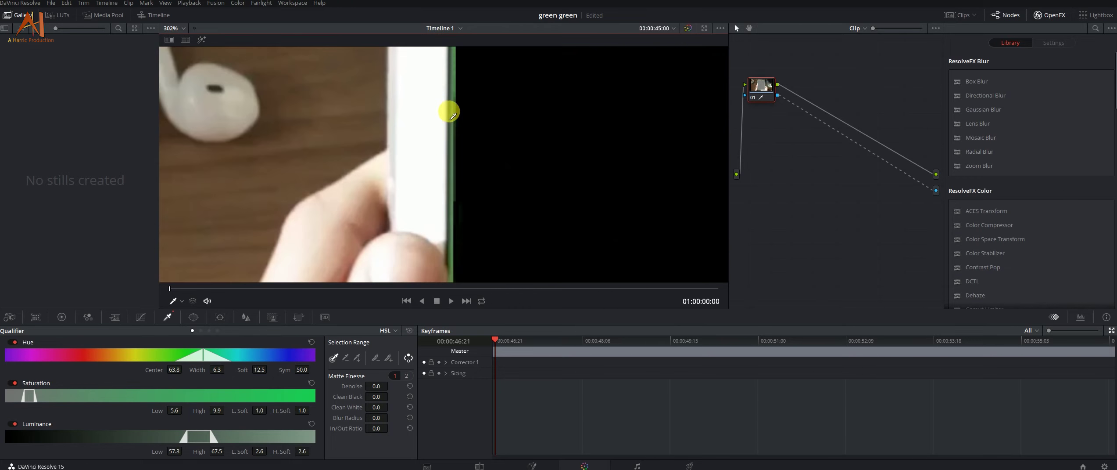
scroll(451, 111, up, 2)
scroll(494, 81, up, 2)
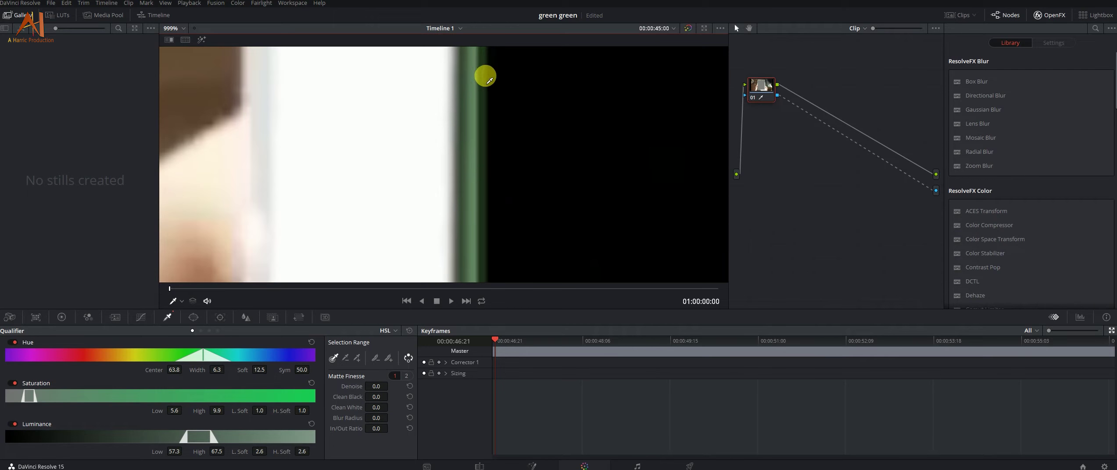
click(176, 28)
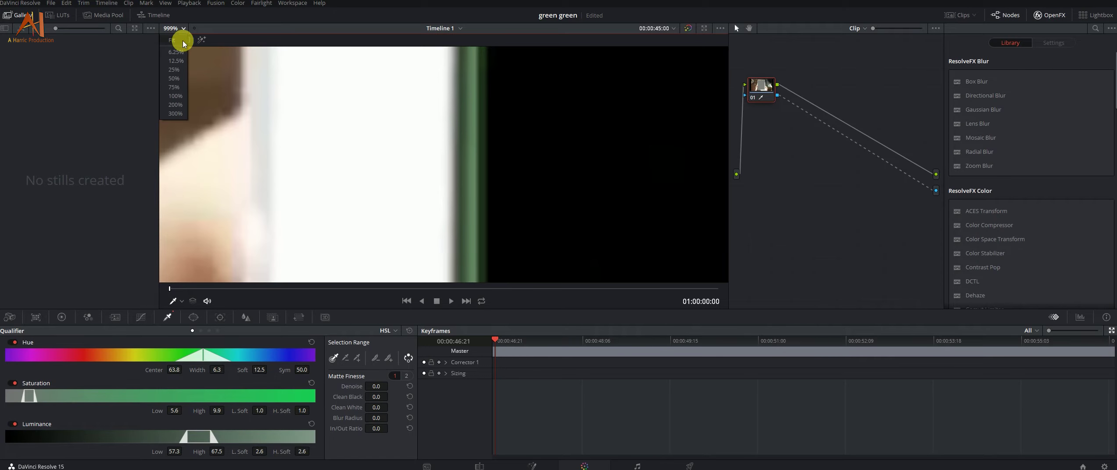
click(176, 48)
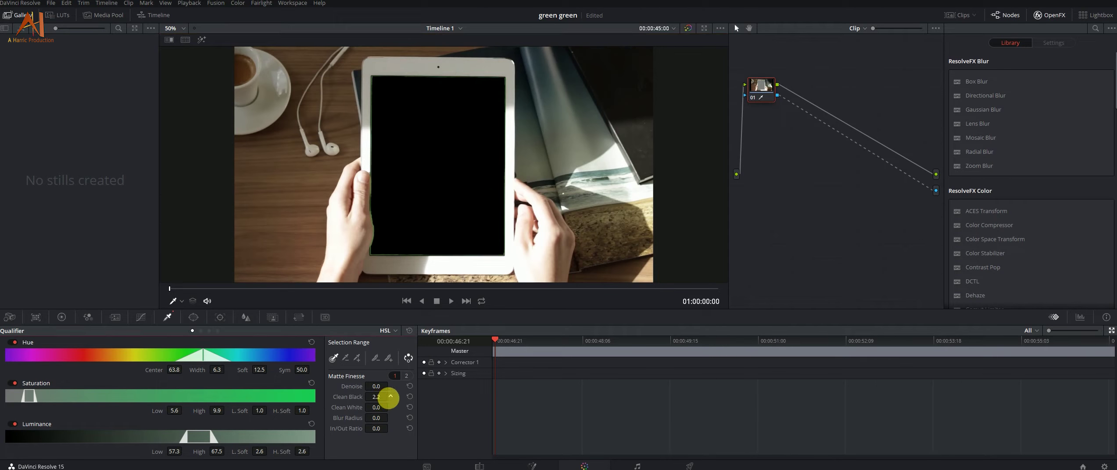
- Raise Matte Finesse Clean Black to 24.1 and pull In/Out Ratio down to about -42.8
drag(431, 391, 459, 387)
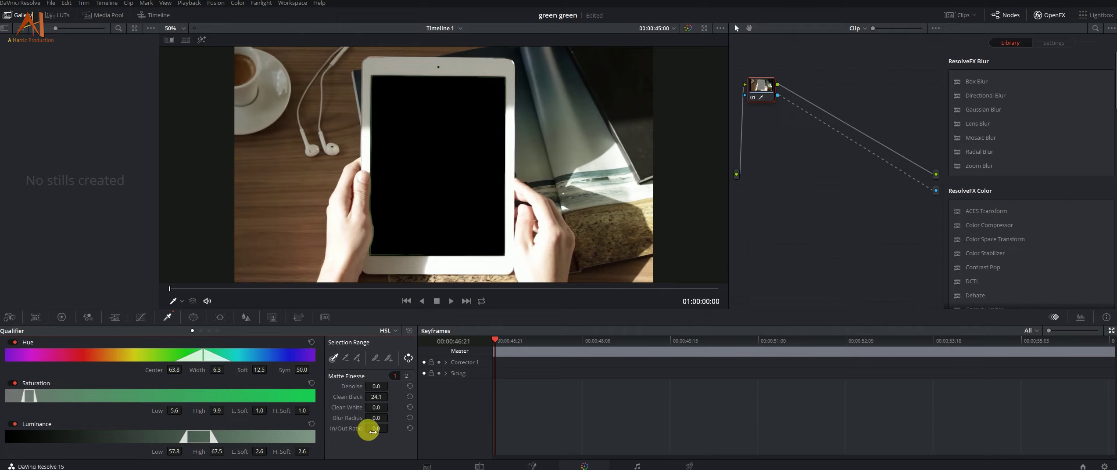
drag(337, 437, 280, 445)
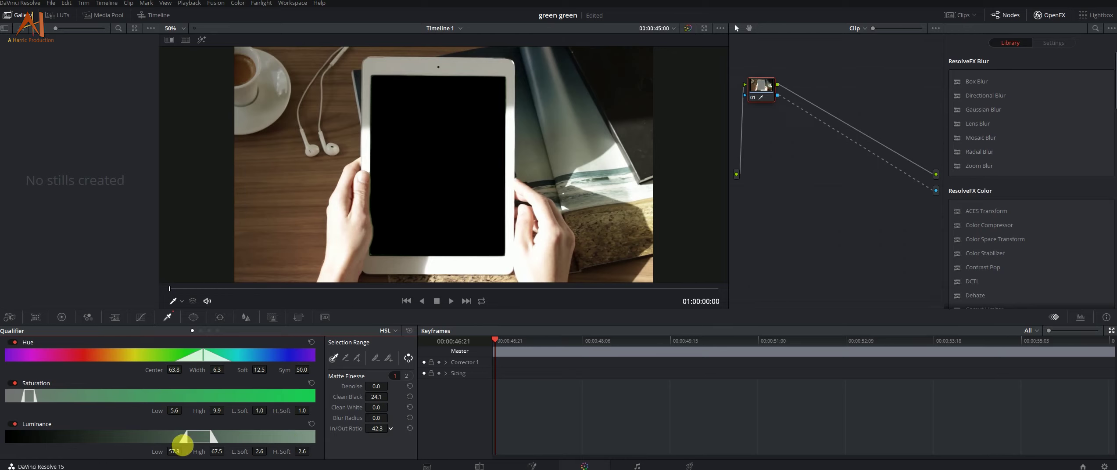
click(381, 410)
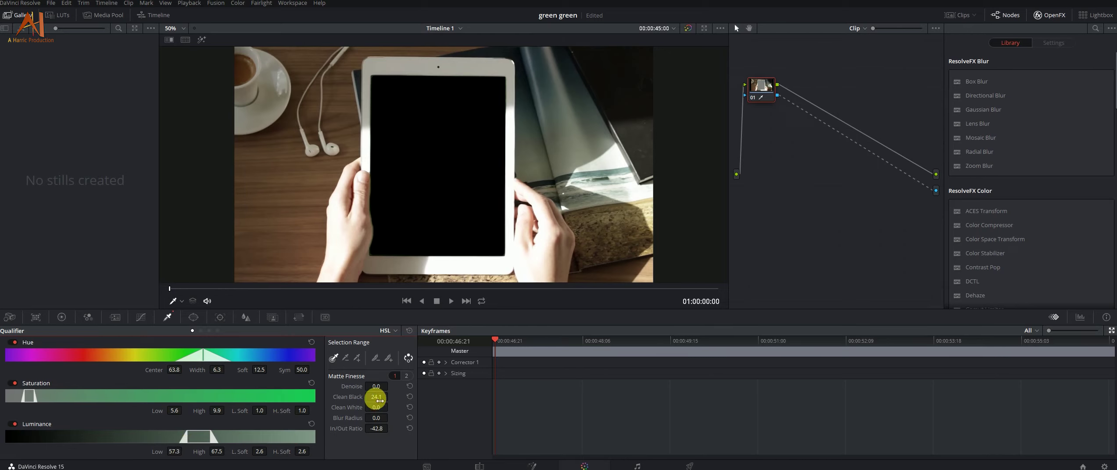
- Zoom onto the tablet's screen edge and nudge Clean Black up to 25.5
scroll(386, 205, up, 5)
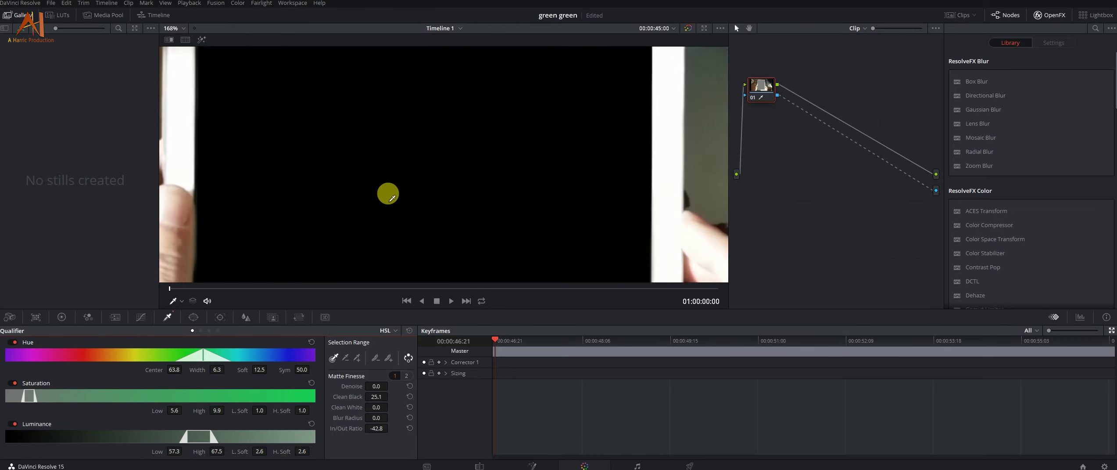
scroll(297, 128, up, 5)
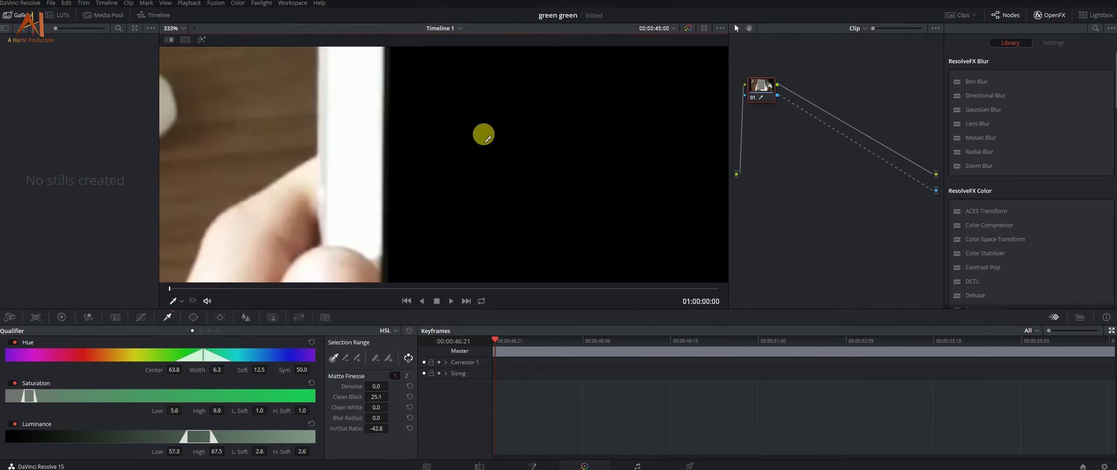
scroll(419, 142, up, 2)
scroll(454, 145, up, 2)
scroll(322, 125, up, 2)
scroll(409, 95, up, 3)
scroll(479, 110, down, 1)
scroll(483, 113, down, 2)
scroll(501, 112, down, 1)
scroll(500, 112, up, 1)
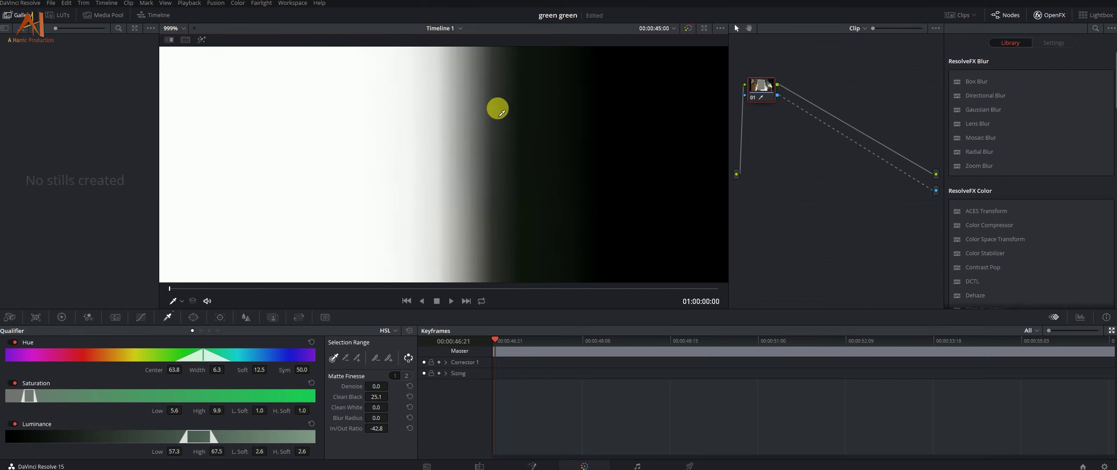
scroll(502, 113, up, 1)
scroll(502, 112, up, 2)
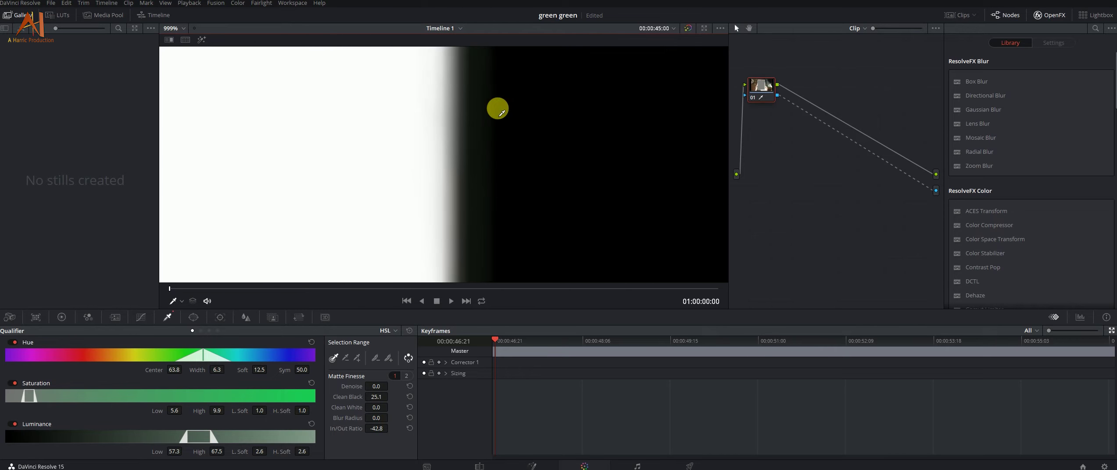
drag(376, 396, 379, 397)
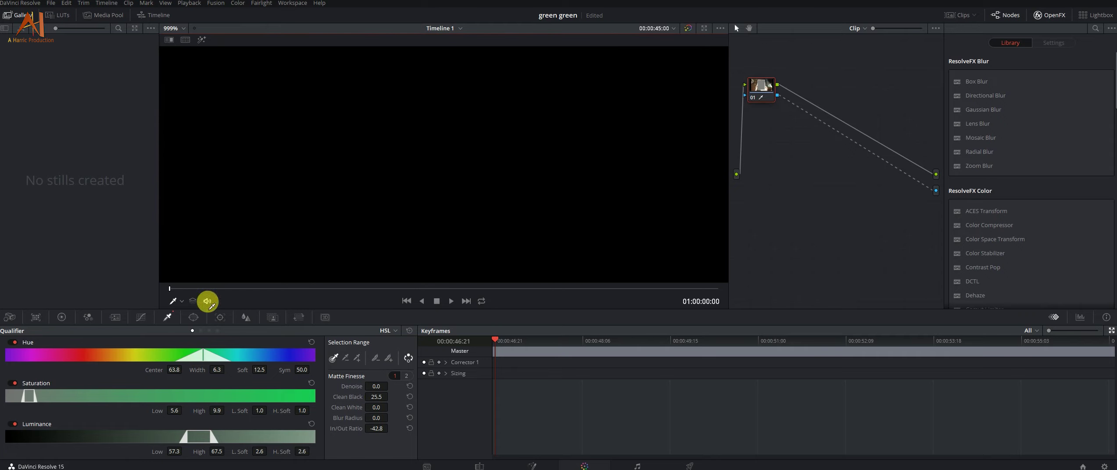
- Zoom back out and set the viewer to 50% to show the whole tablet frame
scroll(360, 247, down, 3)
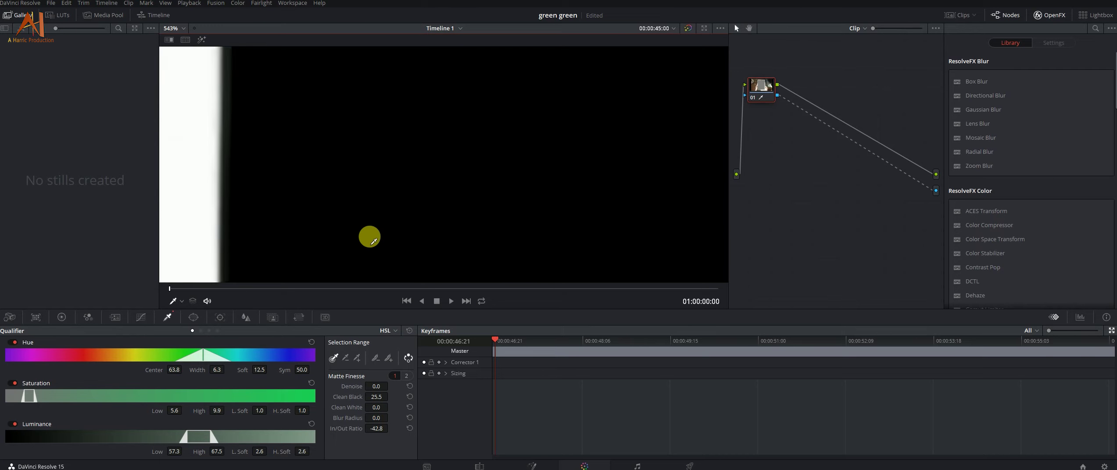
scroll(370, 237, down, 3)
scroll(379, 242, down, 3)
scroll(384, 242, down, 3)
scroll(482, 162, down, 2)
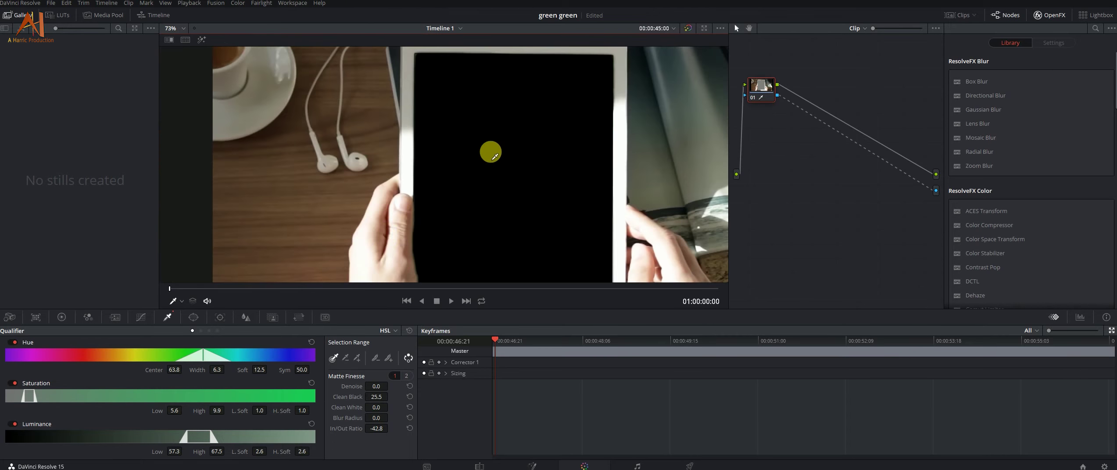
scroll(427, 199, up, 2)
scroll(526, 147, up, 2)
scroll(531, 154, up, 2)
scroll(527, 149, down, 2)
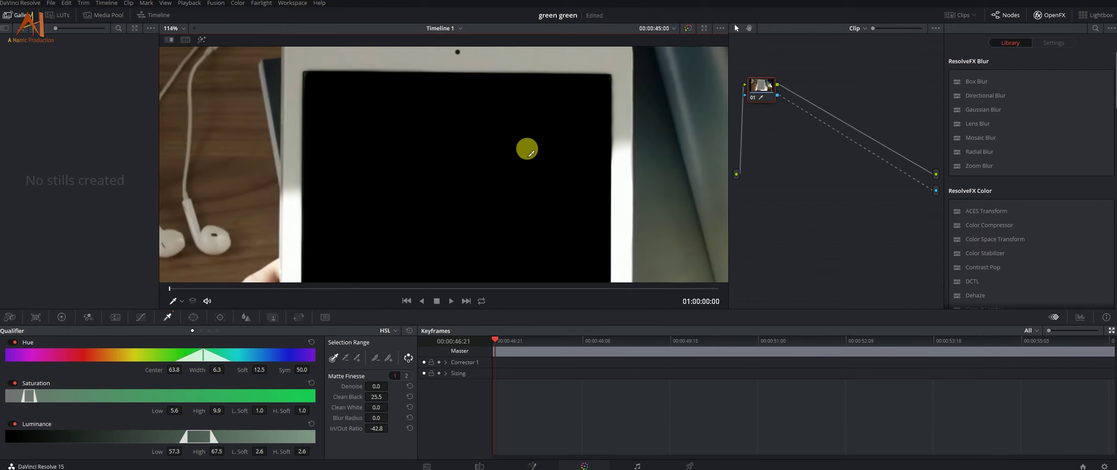
scroll(222, 89, down, 1)
click(175, 29)
click(175, 41)
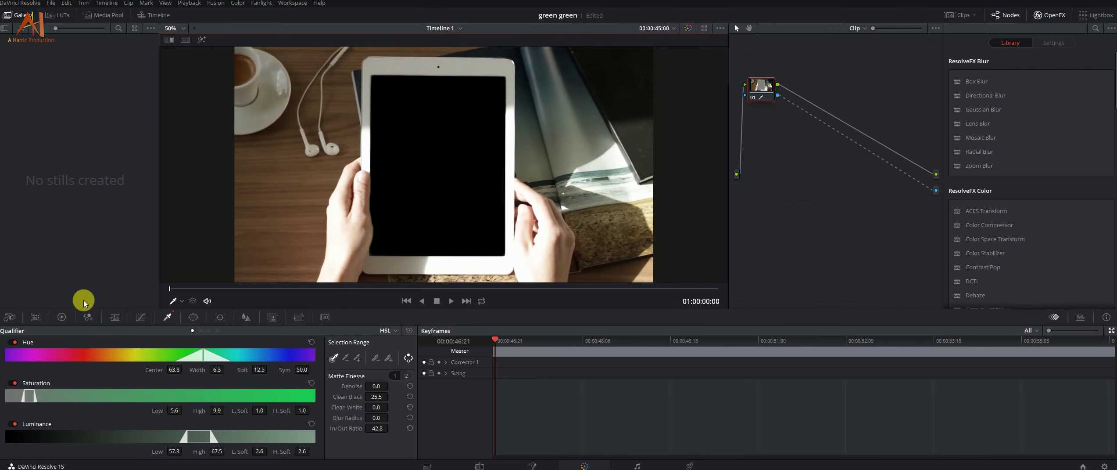
- Scrub through the keyed tablet clip to confirm the key holds, stopping at 01:00:04:17
click(237, 289)
drag(245, 293, 542, 319)
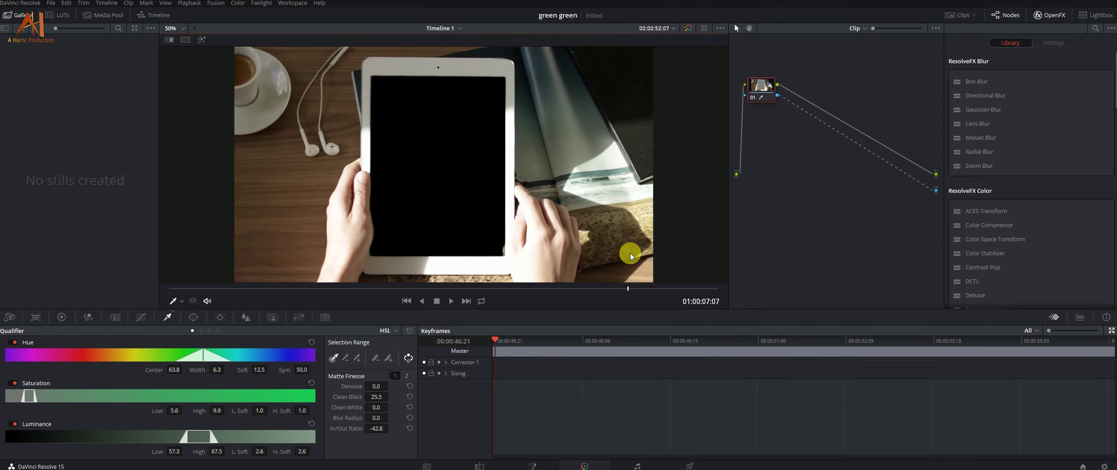
click(452, 289)
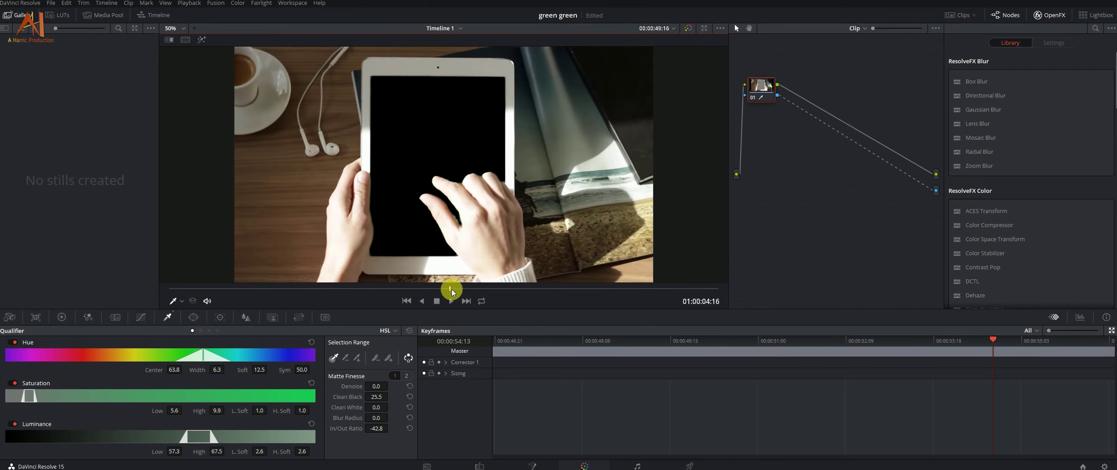
- On the Edit page, move the tablet clip from V1 onto a new V2 track
click(479, 466)
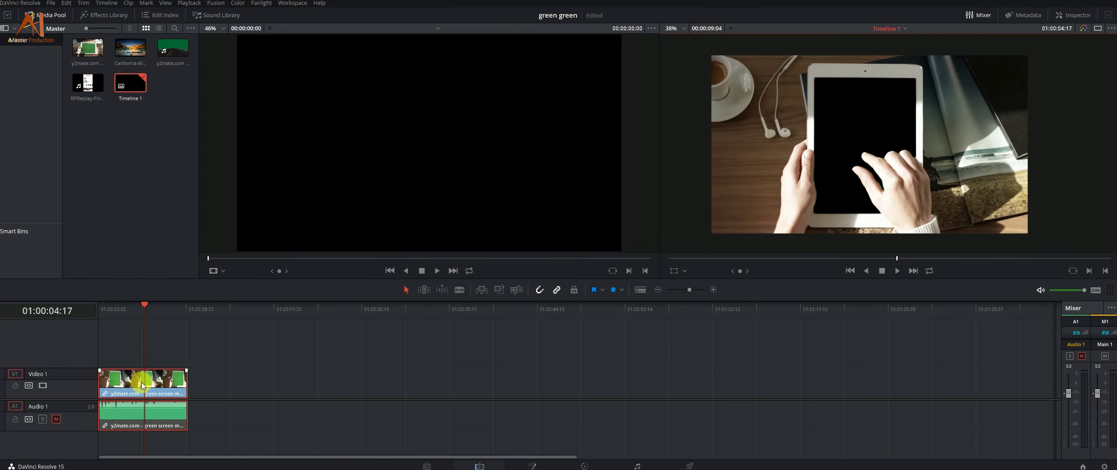
drag(142, 385, 130, 351)
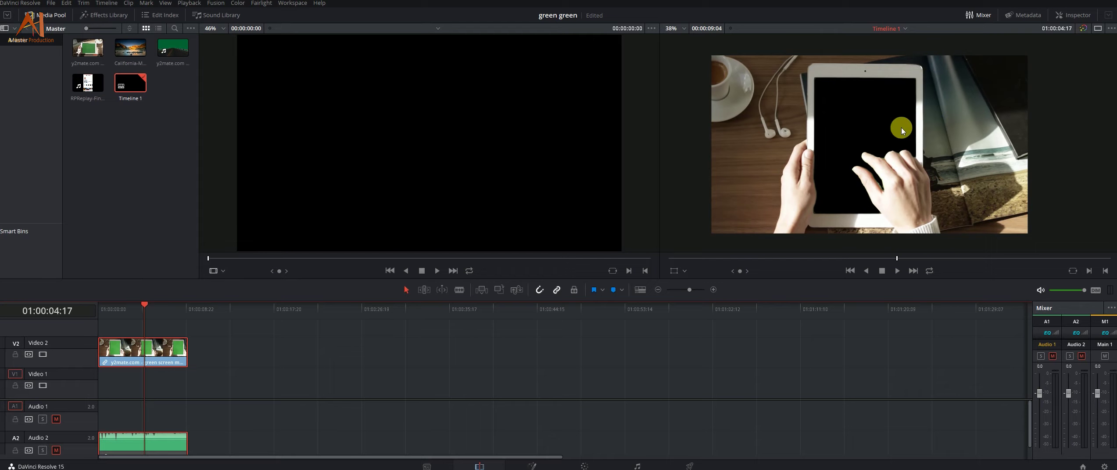
scroll(839, 121, up, 2)
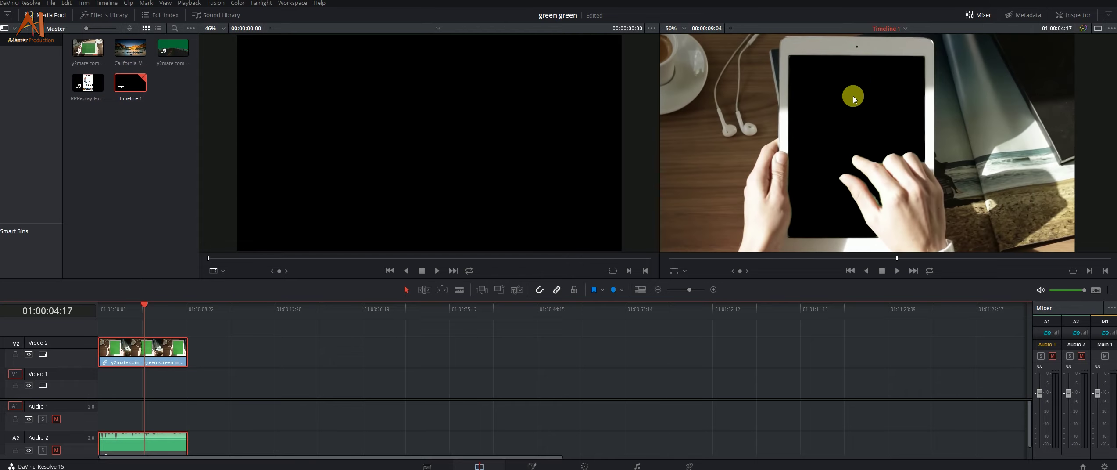
scroll(859, 109, down, 1)
- Drop the RPReplay screen recording onto V1/A1, preview it, and select its video and audio
drag(87, 83, 306, 406)
mouse_move(147, 303)
mouse_down()
mouse_move(352, 356)
mouse_move(359, 364)
mouse_move(322, 398)
mouse_up()
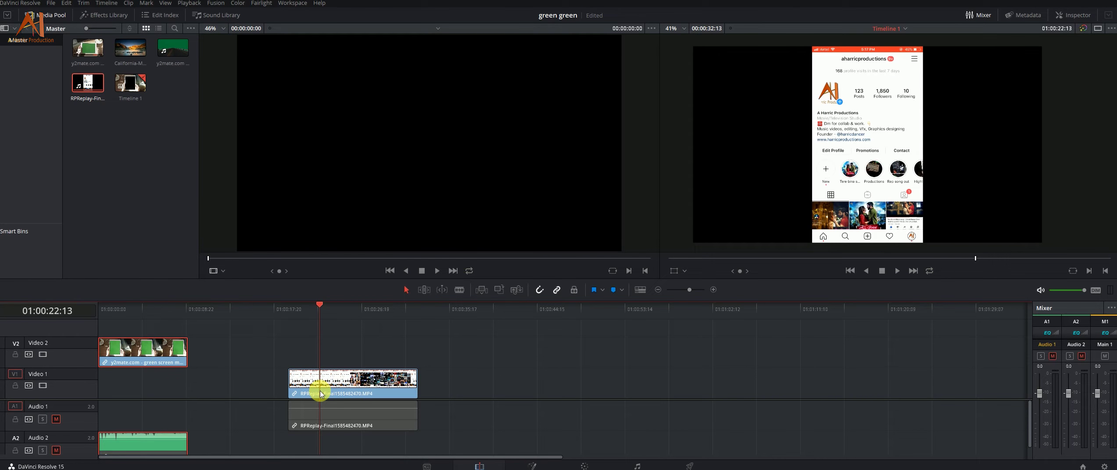
mouse_move(320, 394)
mouse_down()
mouse_move(346, 388)
mouse_move(325, 381)
mouse_up()
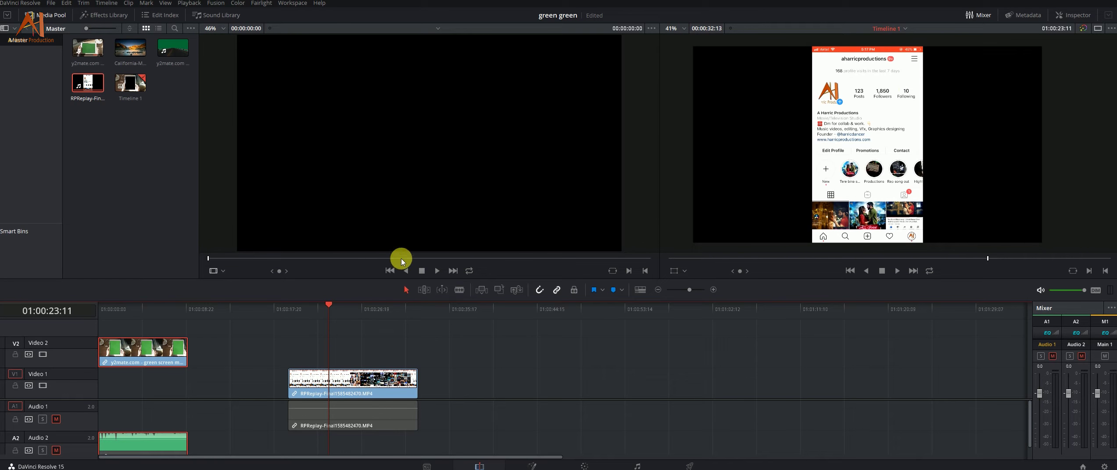
drag(332, 308, 304, 313)
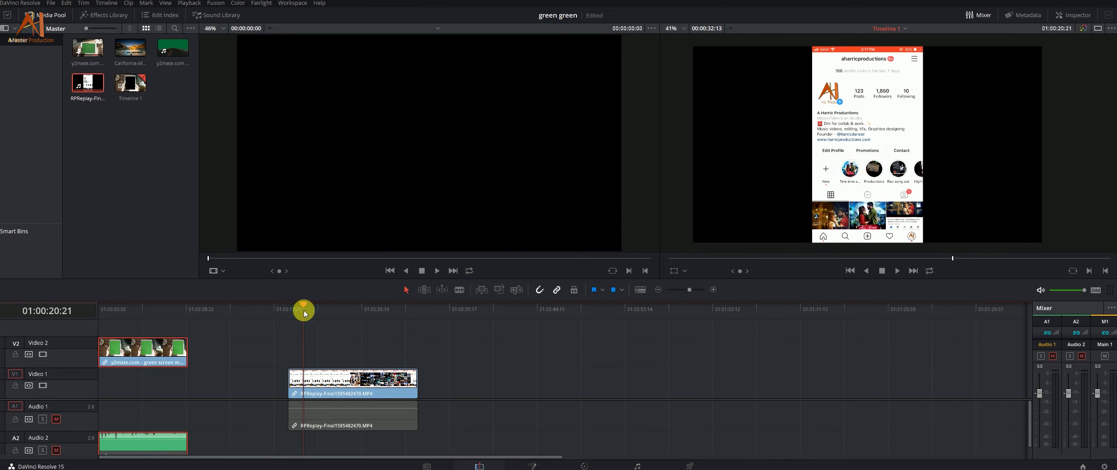
click(322, 378)
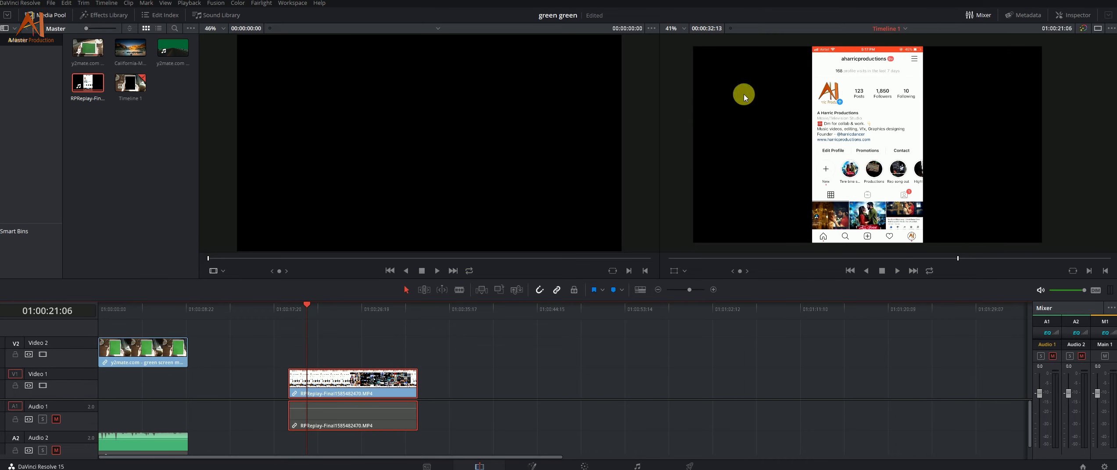
- In the Inspector, set the RPReplay clip's Crop Top to about 37.8
click(1074, 15)
scroll(1028, 166, down, 3)
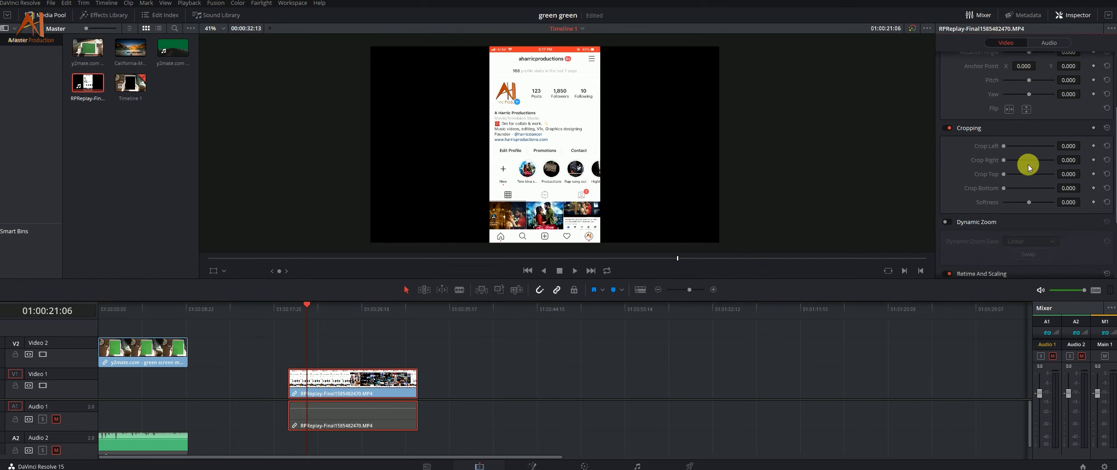
drag(1006, 175, 1007, 176)
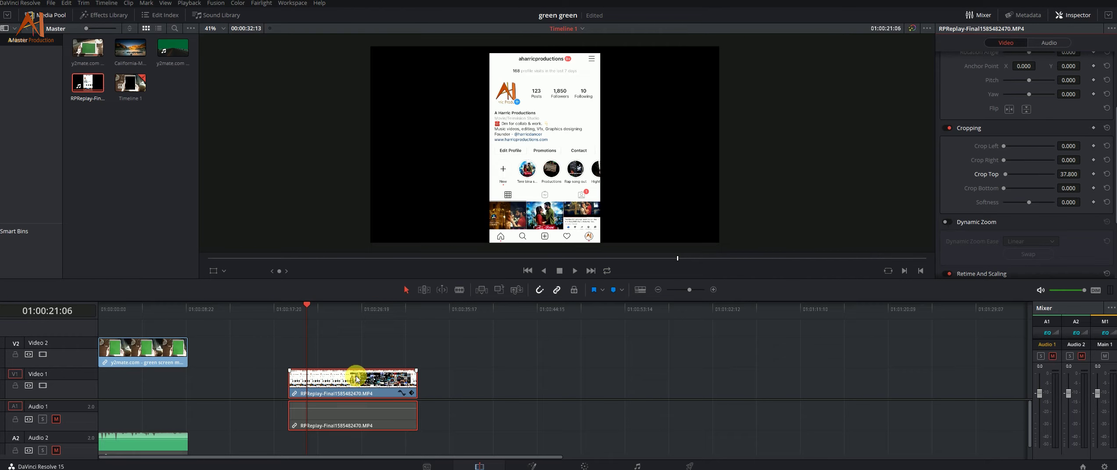
- Move the RPReplay clip to the timeline start and scrub to preview it inside the tablet
drag(356, 379, 166, 381)
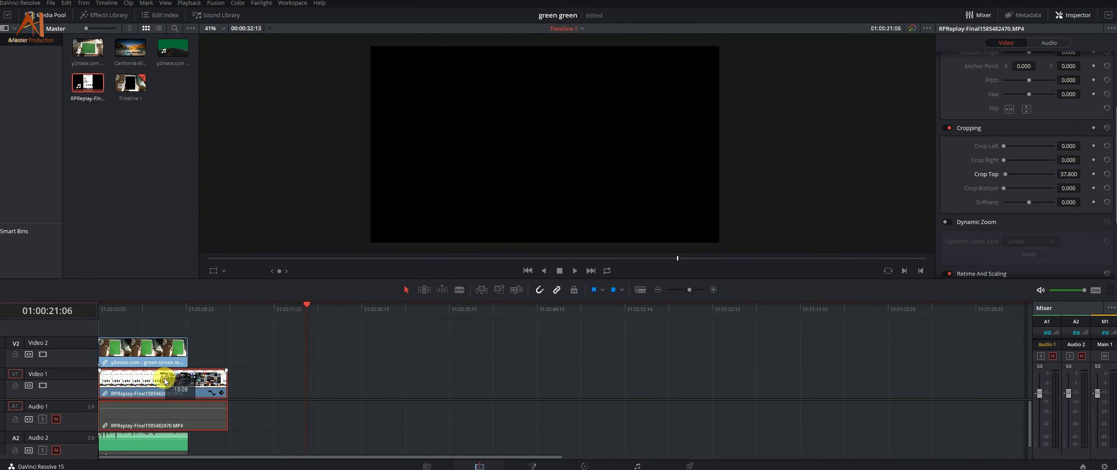
drag(298, 310, 130, 316)
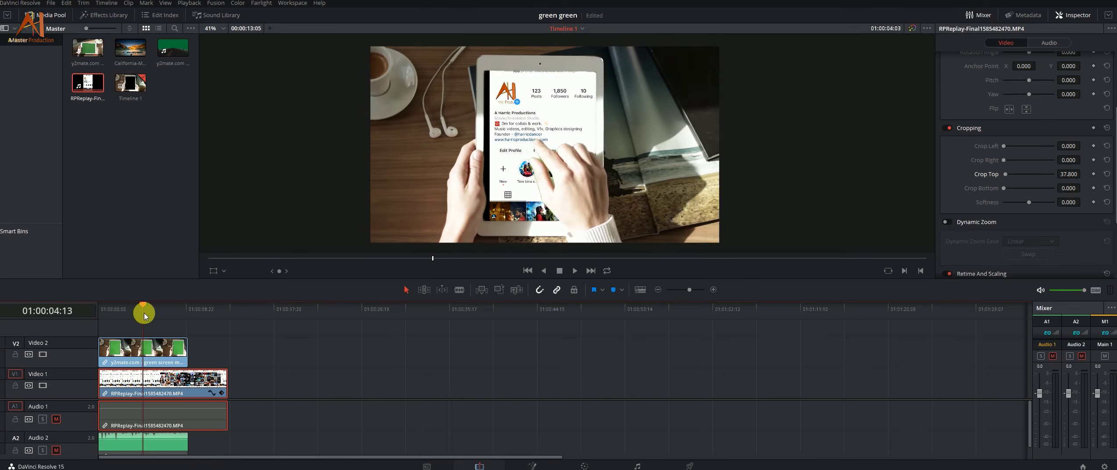
scroll(351, 198, up, 3)
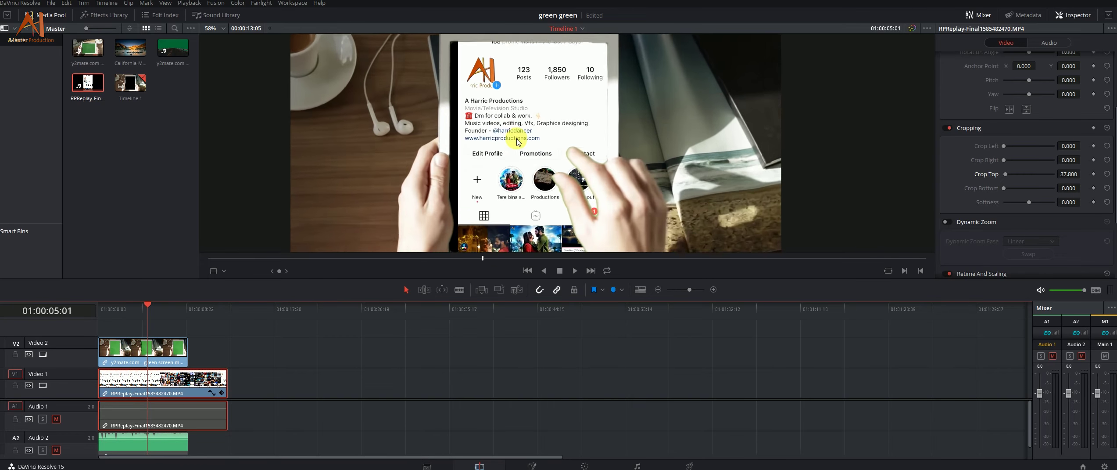
scroll(488, 129, up, 2)
scroll(501, 95, down, 3)
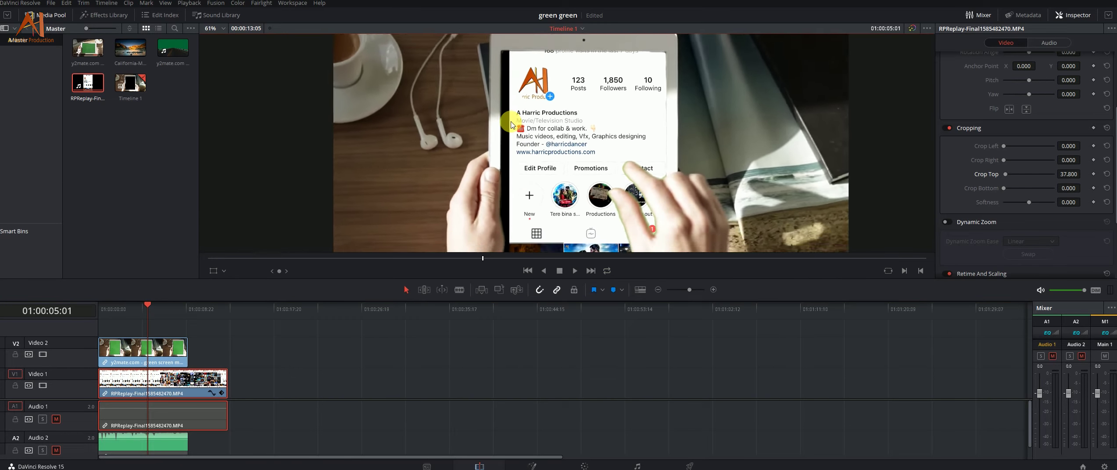
drag(153, 306, 125, 315)
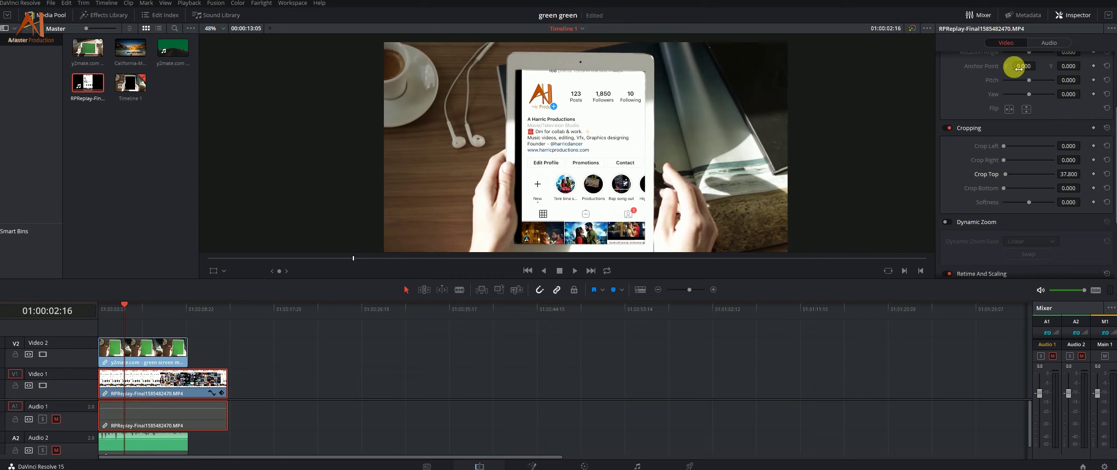
- Set the recording's Zoom to 1.100 and Position to X -9, Y -138 to fill the tablet
scroll(1016, 140, up, 3)
drag(1024, 103, 994, 119)
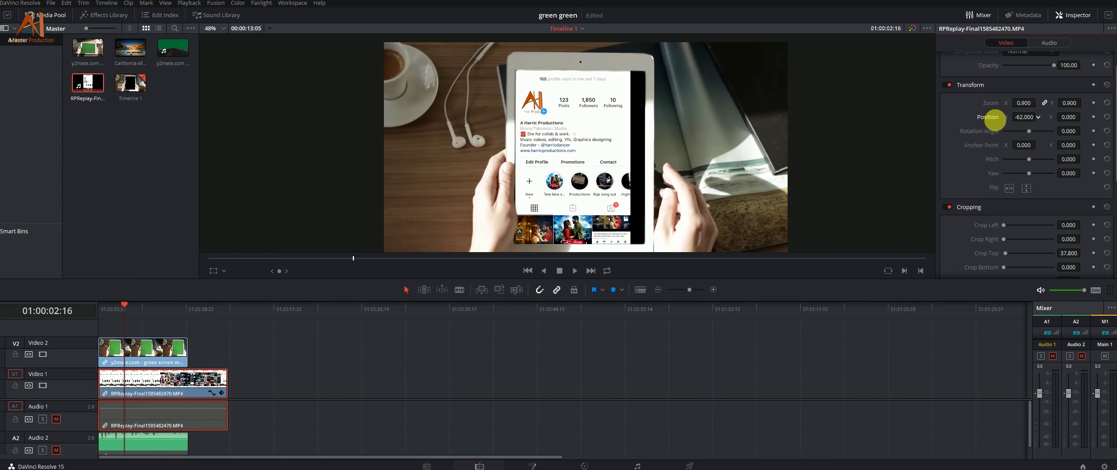
mouse_move(1025, 103)
mouse_down()
mouse_move(1038, 102)
mouse_move(1039, 239)
mouse_move(1017, 266)
mouse_up()
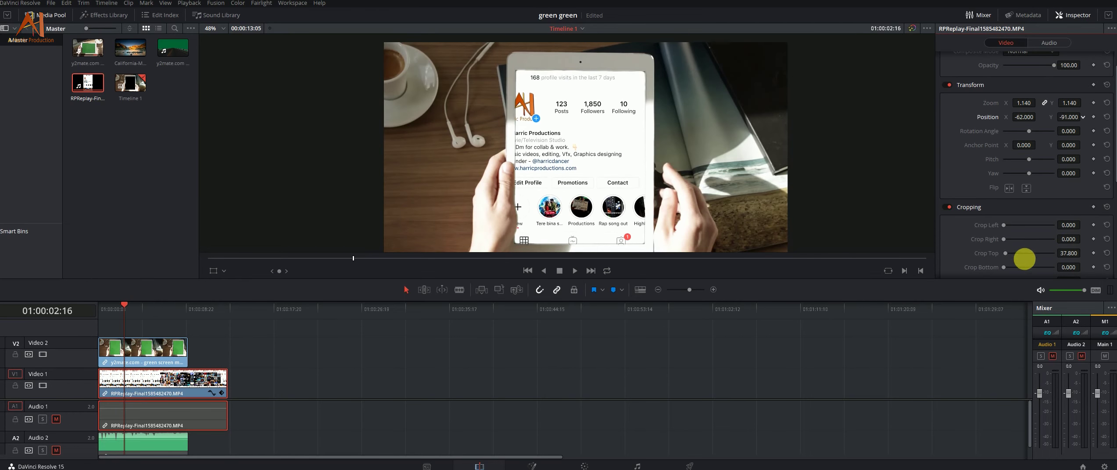
drag(1017, 266, 998, 275)
drag(1025, 119, 1040, 115)
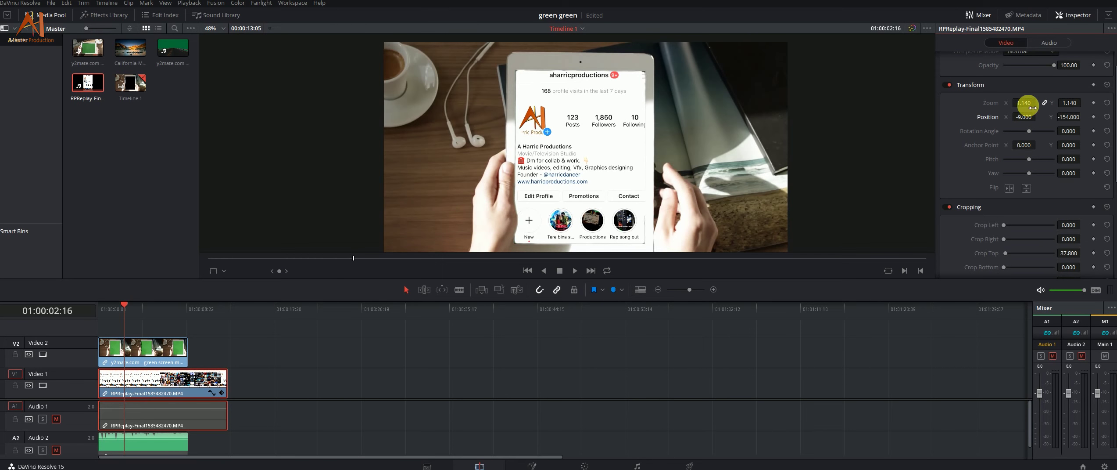
drag(1032, 105, 1027, 104)
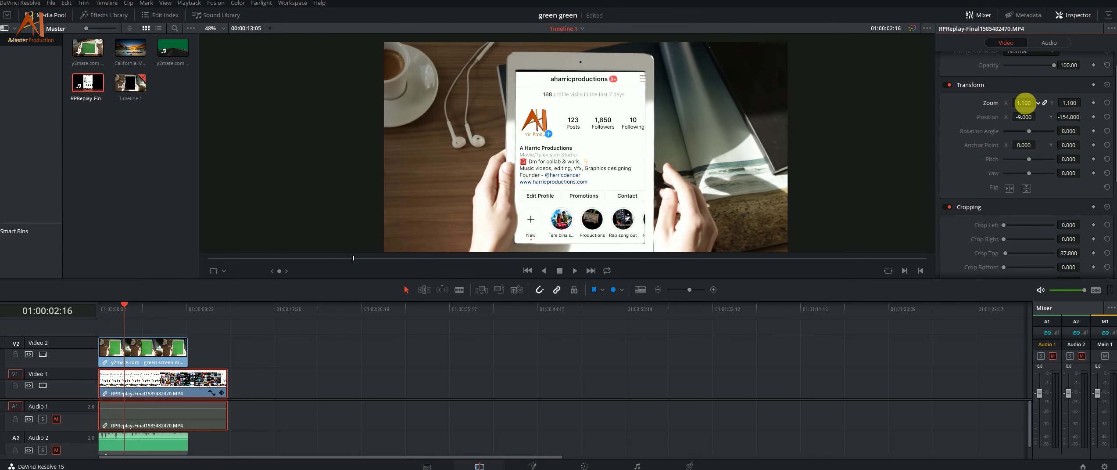
drag(1074, 123, 1077, 112)
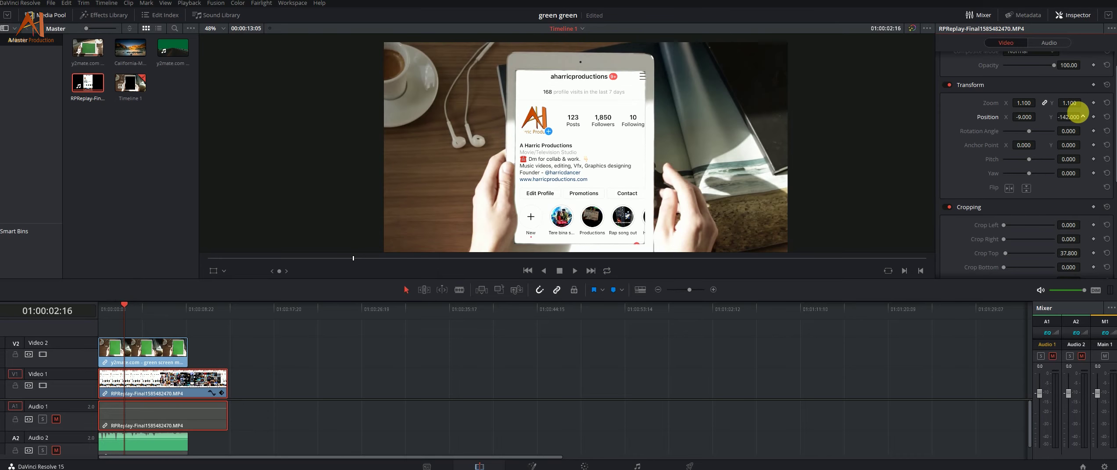
click(1082, 115)
double_click(1082, 116)
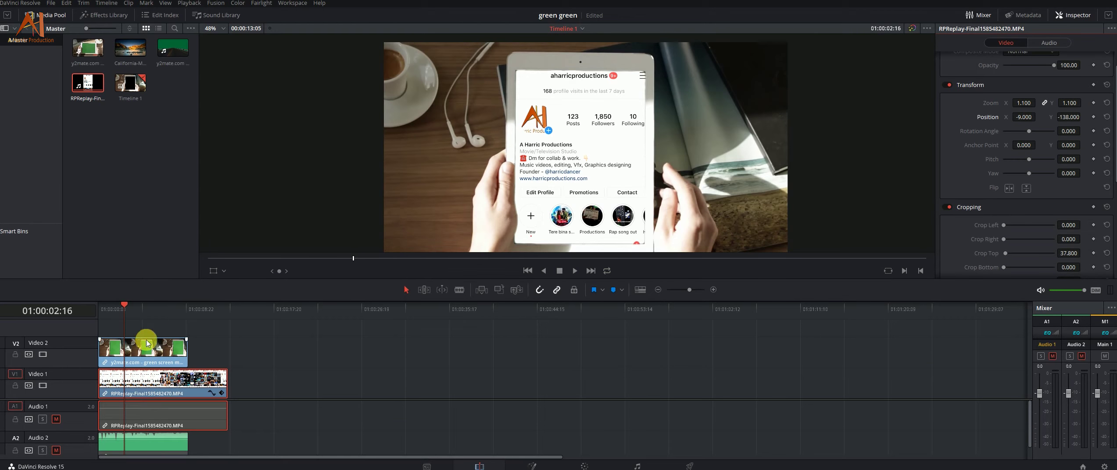
- Play the edit from the start and shorten the end of the V1 recording
drag(127, 327, 41, 317)
key(space)
key(space)
drag(107, 386, 130, 386)
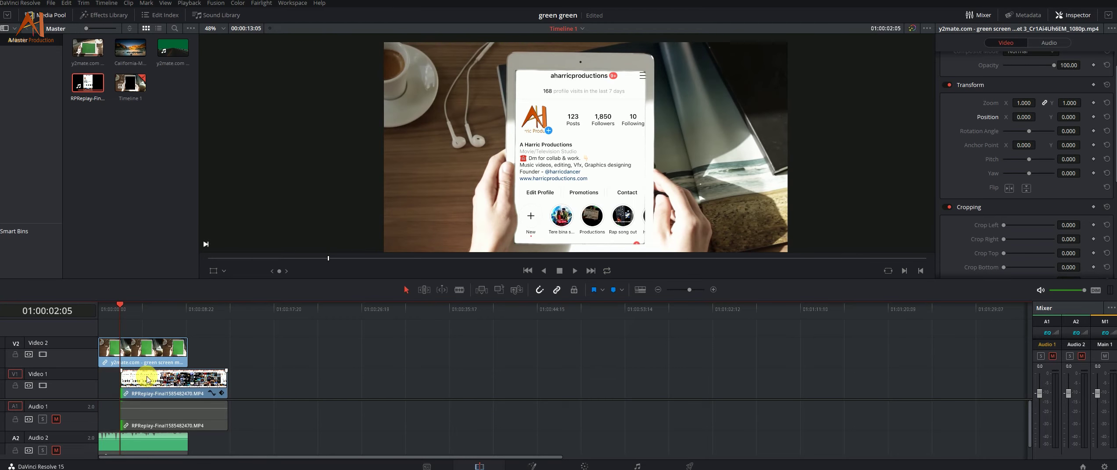
- Trim the end of the screen recording shorter and replay from the start
key(Home)
key(space)
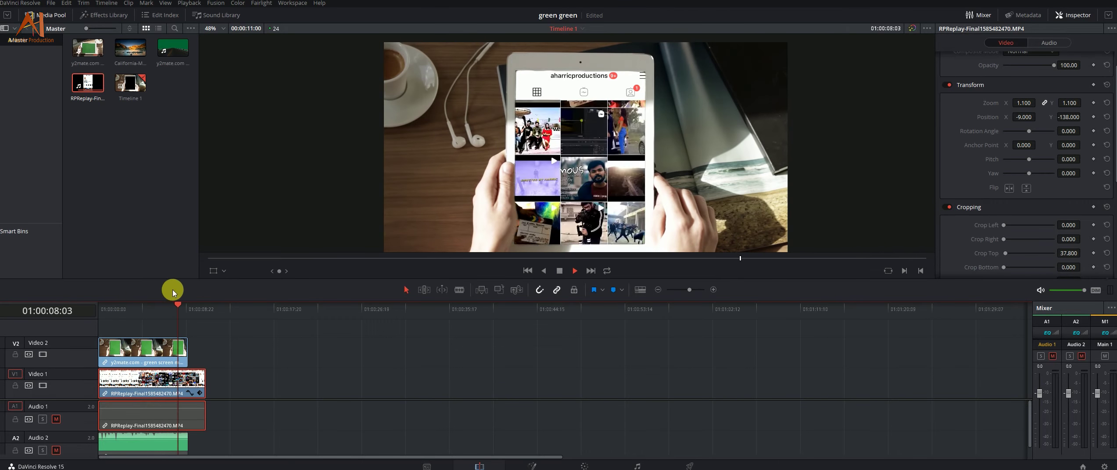
drag(205, 379, 192, 381)
click(203, 345)
drag(191, 315, 7, 303)
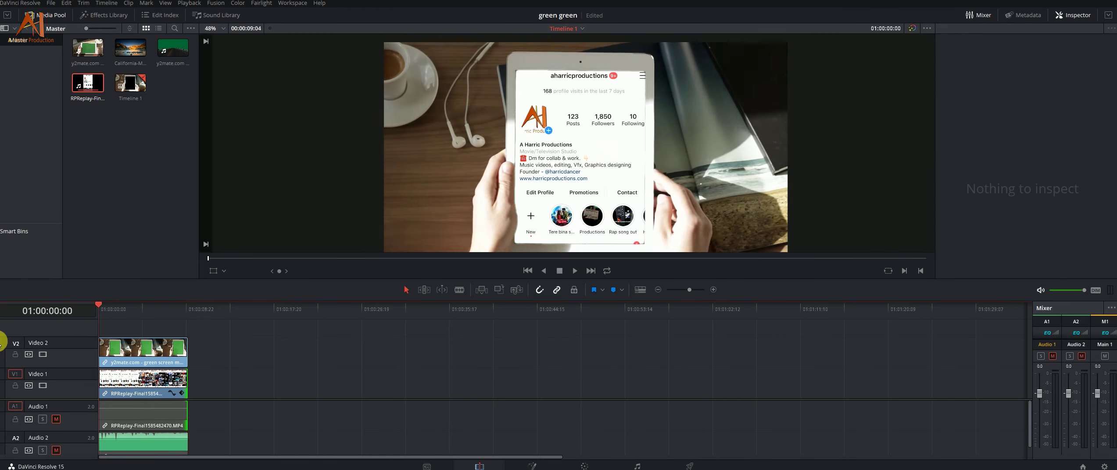
key(space)
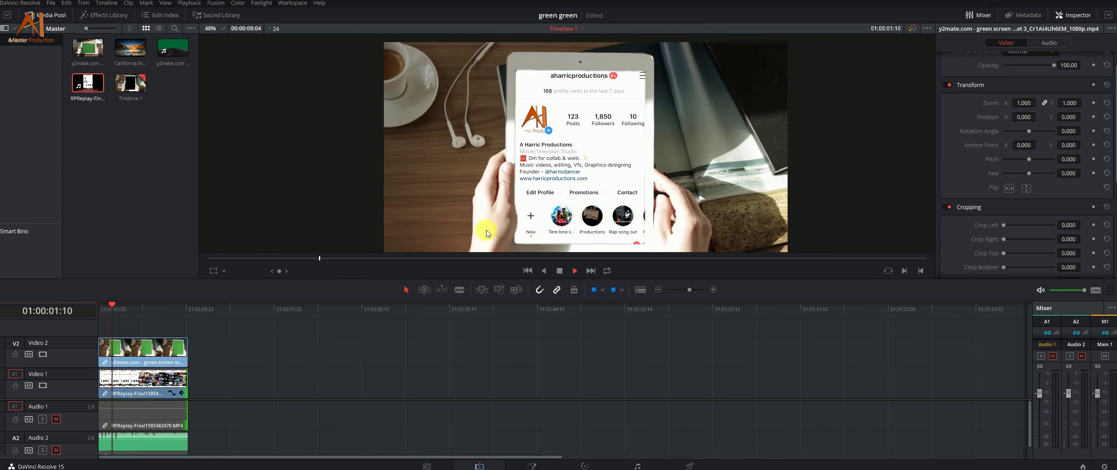
- Trim about ten frames off the recording's start and play to check
drag(136, 317, 128, 316)
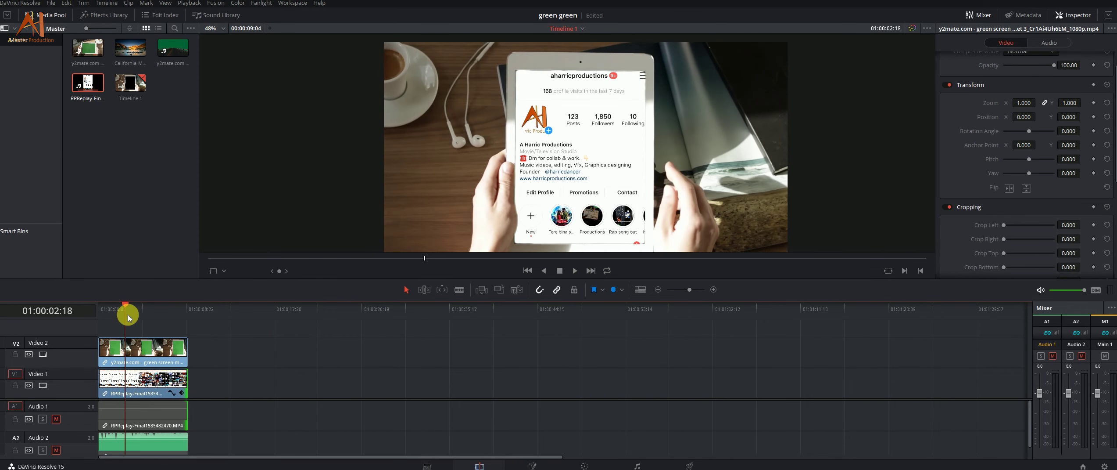
key(space)
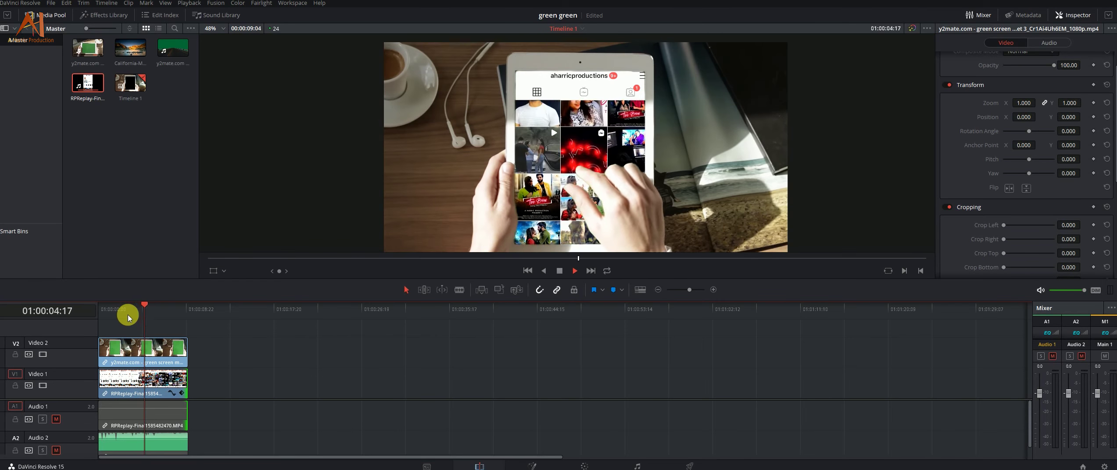
drag(140, 308, 99, 309)
drag(104, 380, 109, 378)
key(space)
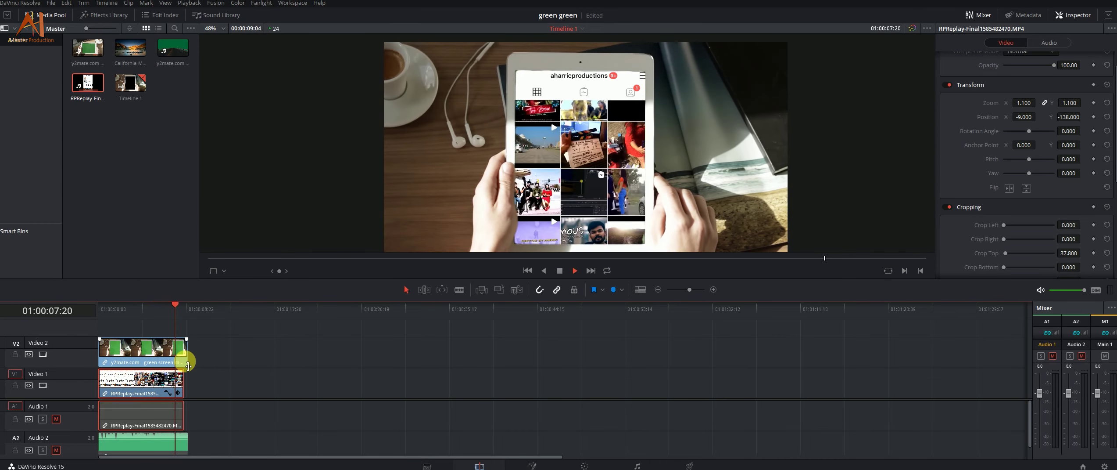
- Extend the V2 tablet clip's end and the V1 recording to match, then replay
drag(193, 358, 201, 357)
drag(185, 387, 200, 382)
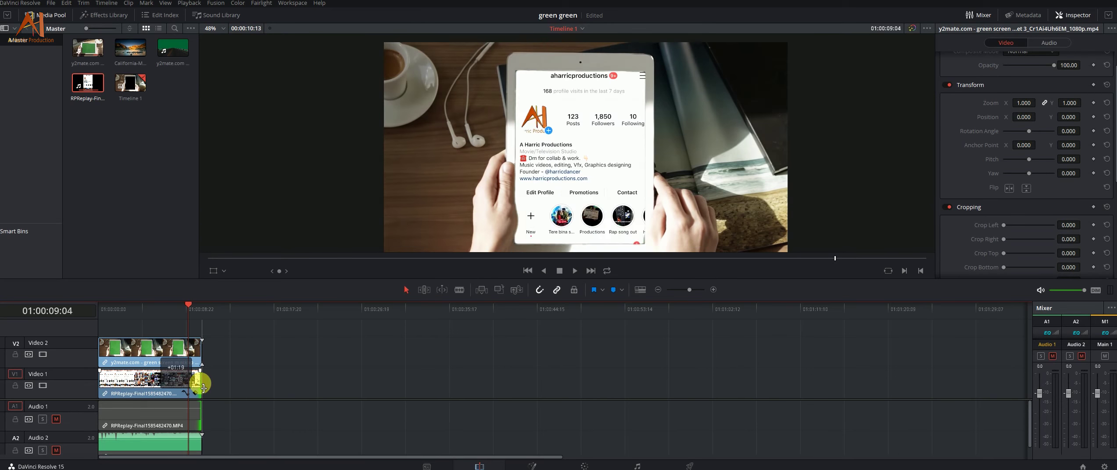
drag(192, 311, 62, 327)
key(space)
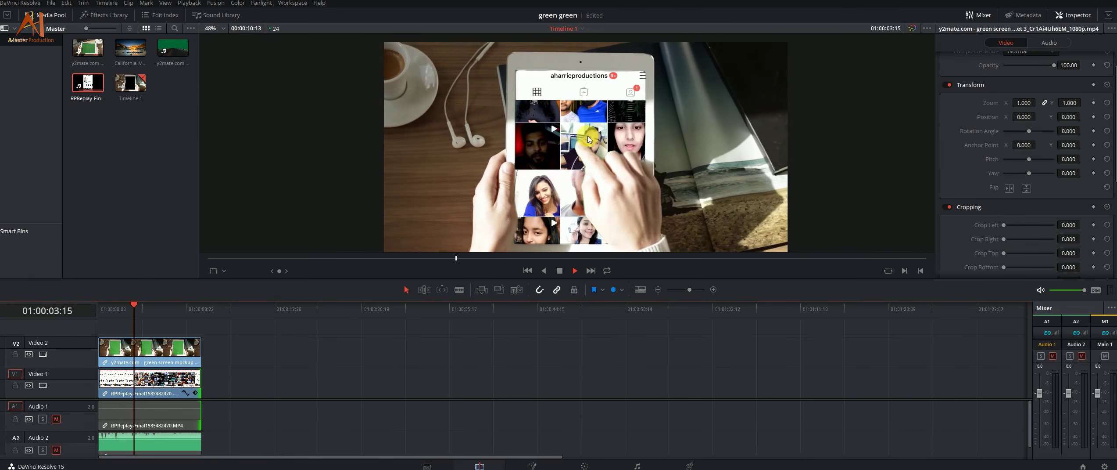
- Stop playback, switch to the Color page, and zoom the viewer in on the tablet edges
key(space)
scroll(582, 157, up, 1)
scroll(583, 157, up, 2)
scroll(583, 145, up, 2)
scroll(584, 136, up, 1)
scroll(586, 128, up, 2)
scroll(586, 127, up, 2)
scroll(514, 105, up, 2)
scroll(528, 118, up, 1)
scroll(528, 117, up, 1)
click(581, 466)
scroll(587, 209, up, 2)
scroll(587, 209, up, 2)
scroll(586, 209, up, 2)
scroll(536, 167, up, 2)
scroll(559, 130, up, 2)
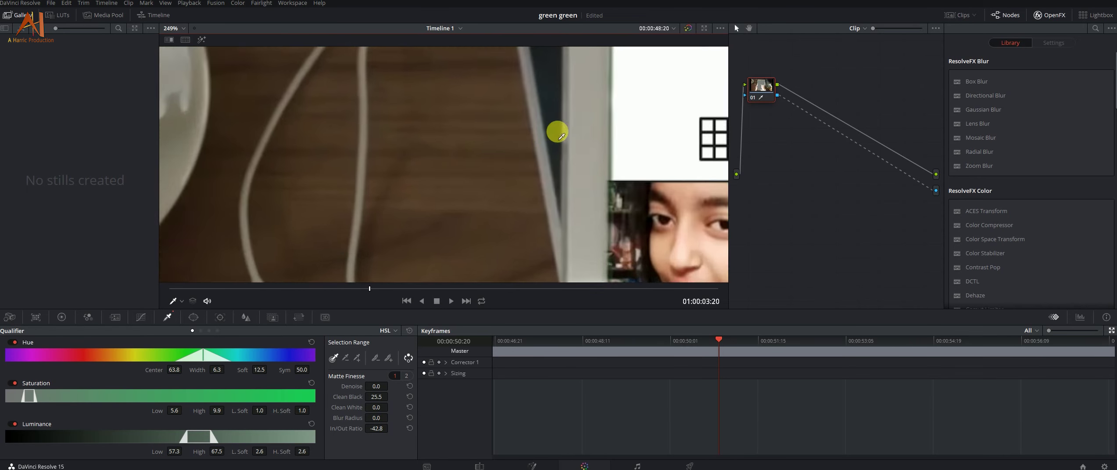
scroll(505, 148, up, 2)
scroll(500, 145, up, 2)
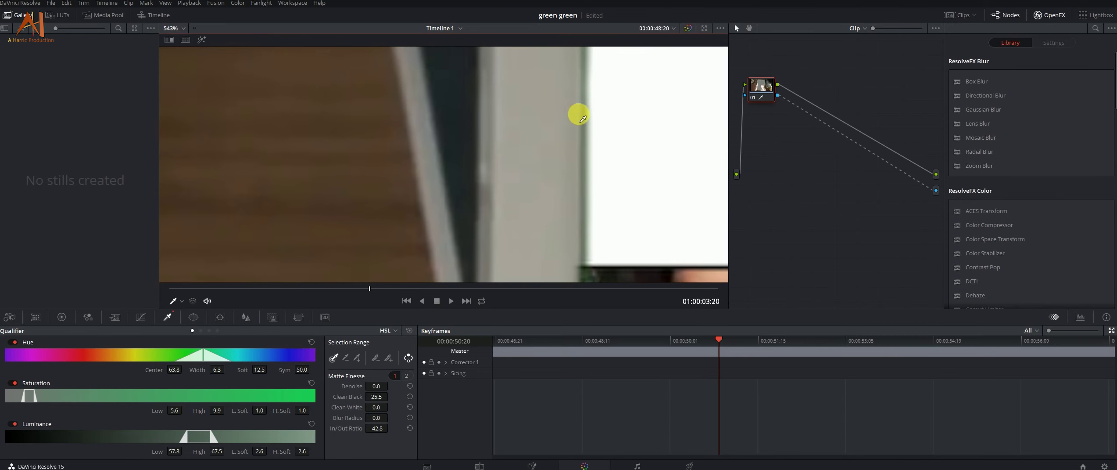
scroll(513, 142, up, 1)
scroll(483, 141, up, 2)
scroll(484, 140, down, 2)
scroll(479, 131, down, 3)
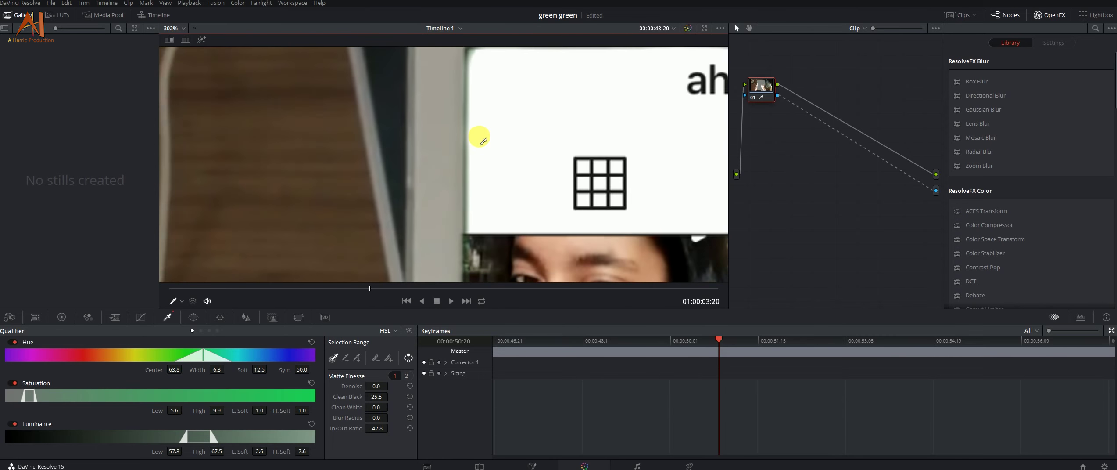
- Try raising the matte's Clean Black, then undo the change
drag(381, 402, 390, 397)
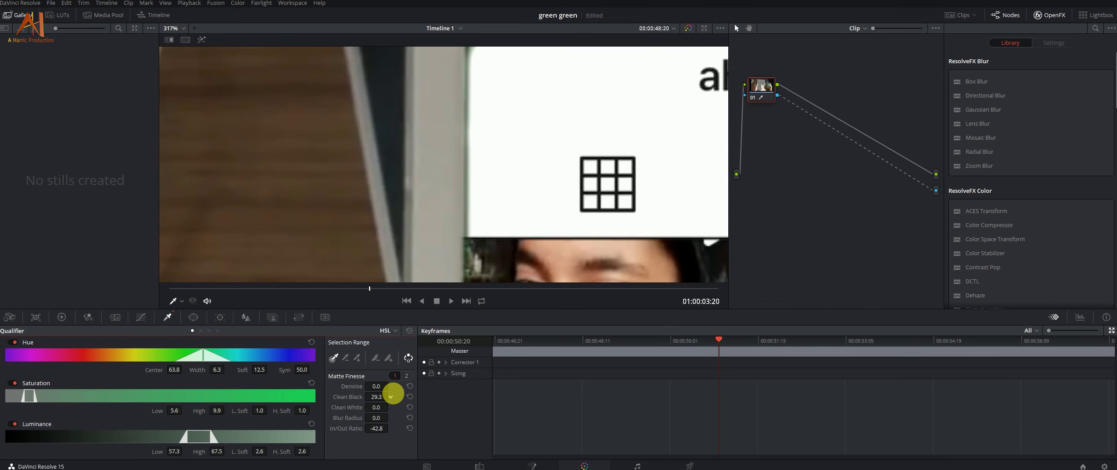
key(ctrl+z)
scroll(474, 154, down, 2)
scroll(477, 157, up, 3)
scroll(479, 159, up, 1)
scroll(478, 158, down, 2)
scroll(478, 158, up, 2)
scroll(479, 157, up, 1)
scroll(474, 155, down, 2)
scroll(474, 154, down, 1)
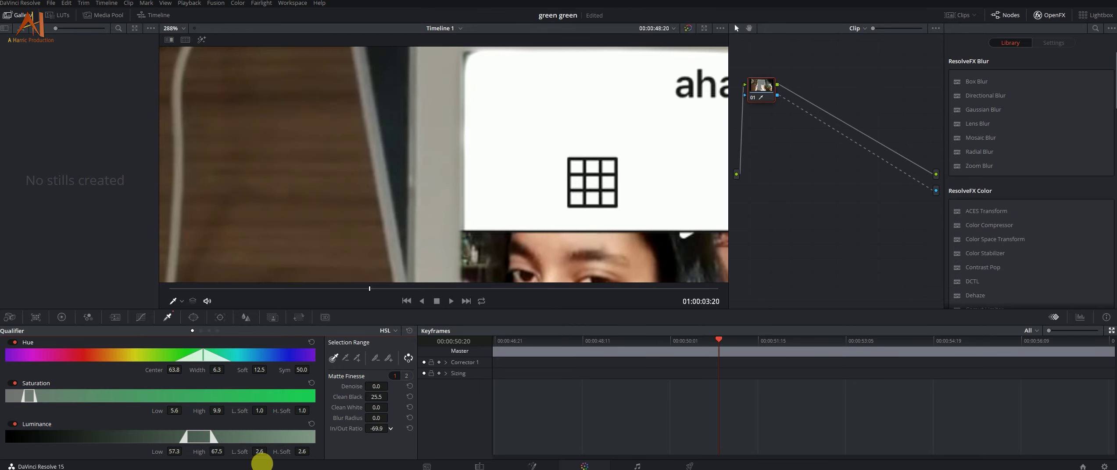
- Set the matte's In/Out Ratio to -67.3 to tighten the key edges
drag(274, 459, 280, 456)
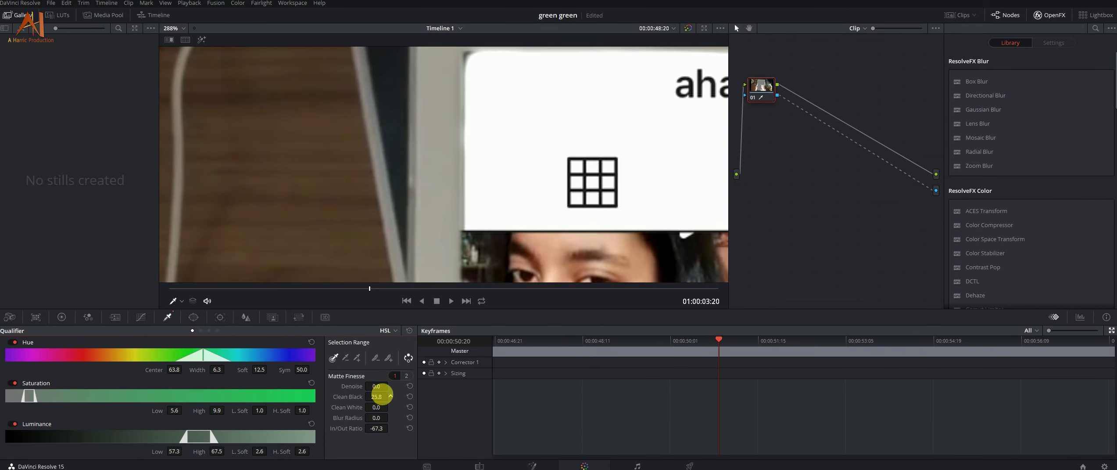
scroll(494, 130, down, 3)
scroll(496, 127, down, 1)
scroll(483, 158, down, 2)
scroll(478, 182, down, 2)
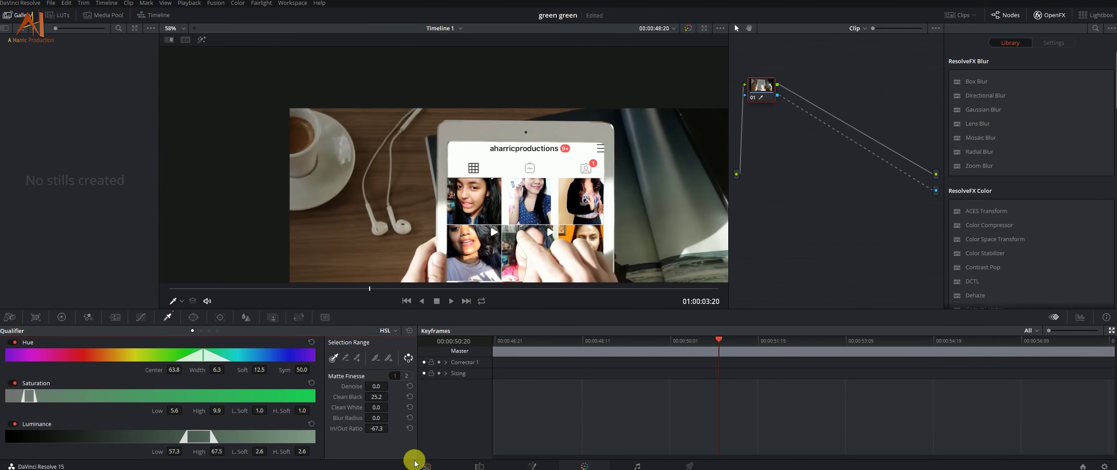
- On the Edit page, set the RPReplay clip's Position Y from -138 to -143
click(480, 466)
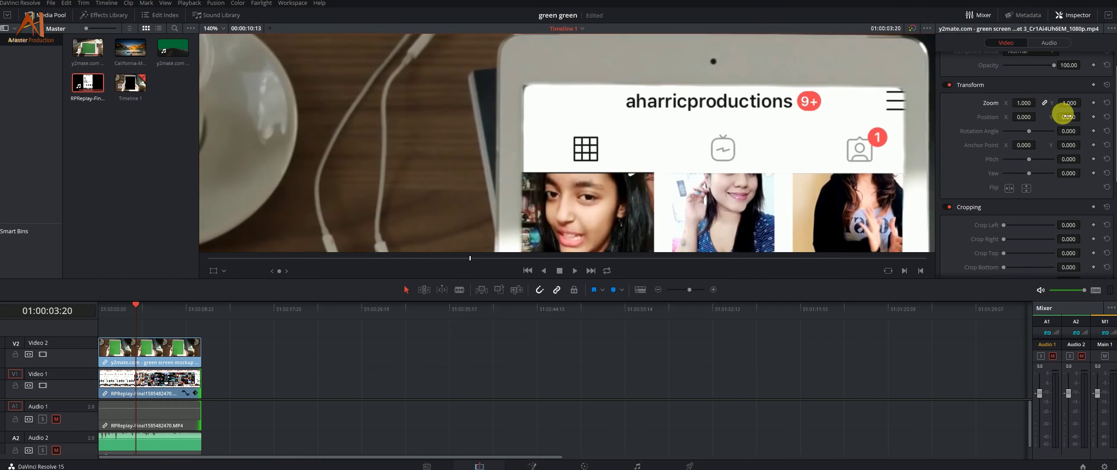
drag(1070, 117, 1067, 114)
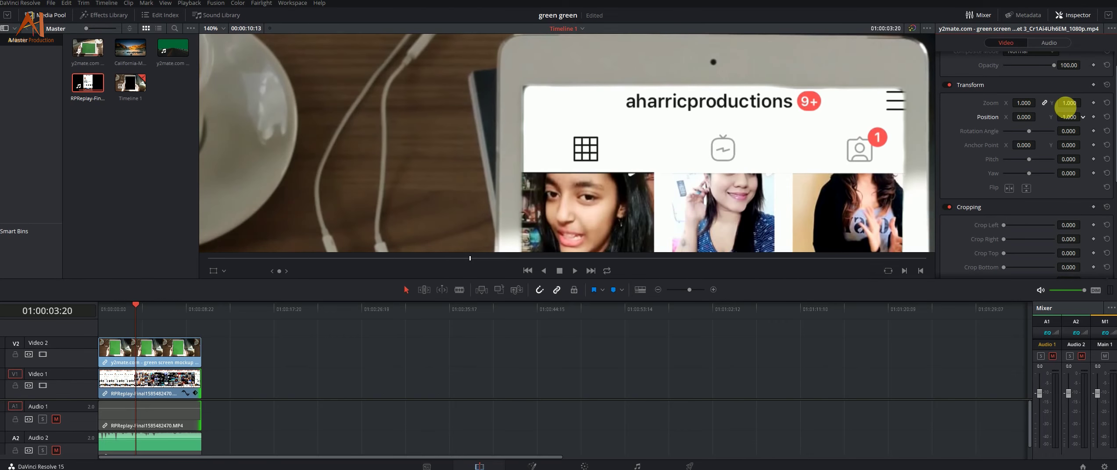
key(ctrl+z)
key(ctrl+z)
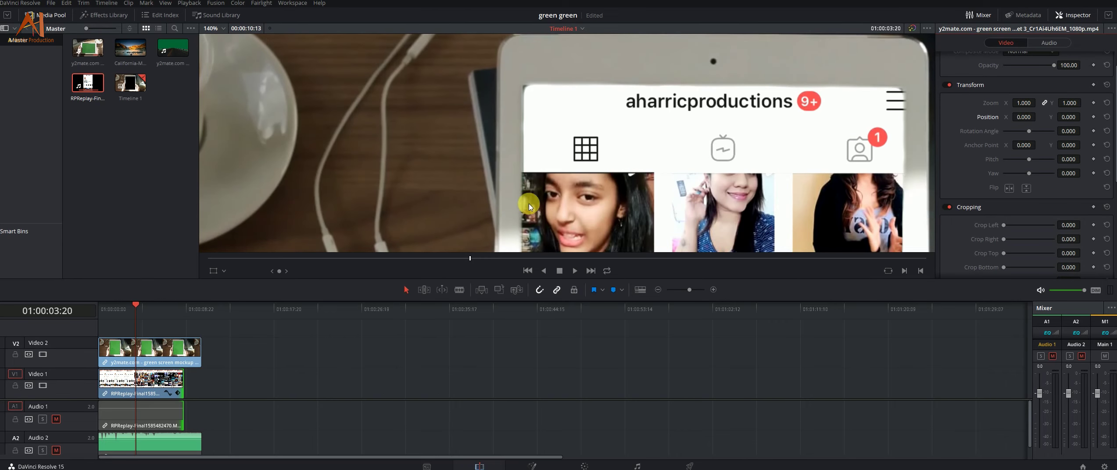
click(131, 344)
click(138, 385)
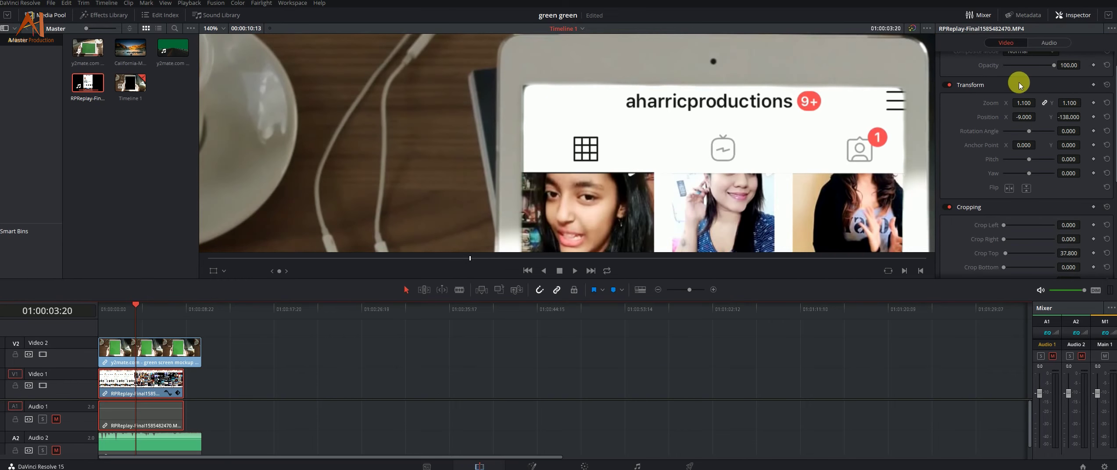
mouse_move(1079, 138)
mouse_down()
mouse_move(1064, 169)
mouse_move(1068, 150)
mouse_up()
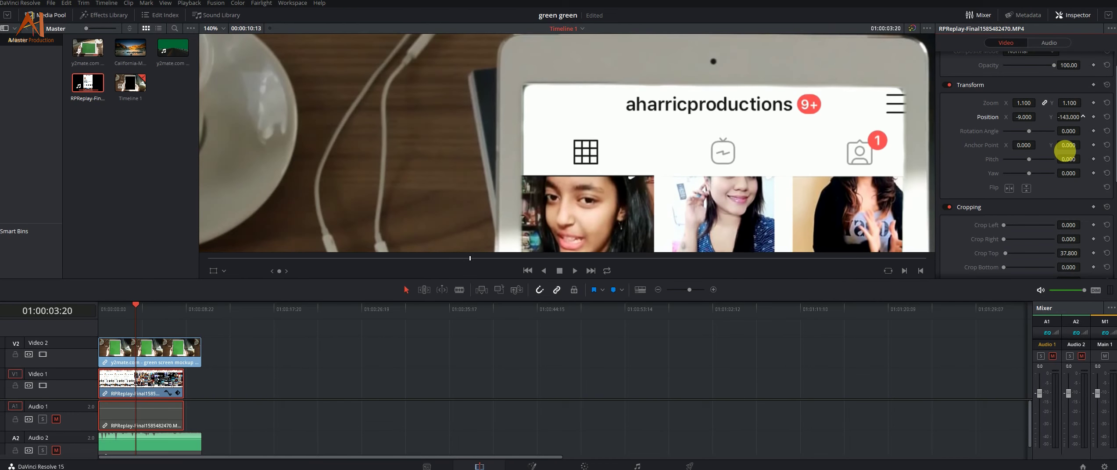
scroll(806, 104, down, 4)
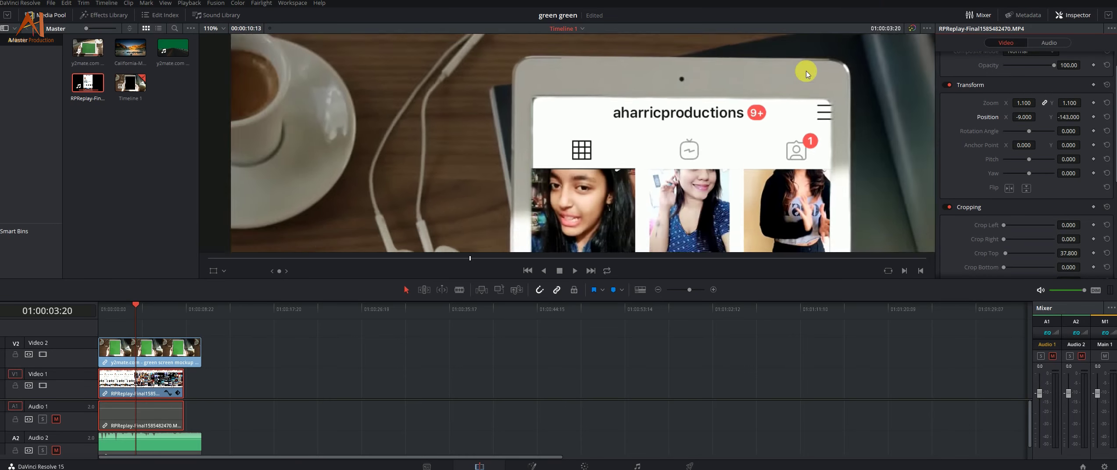
scroll(807, 104, down, 1)
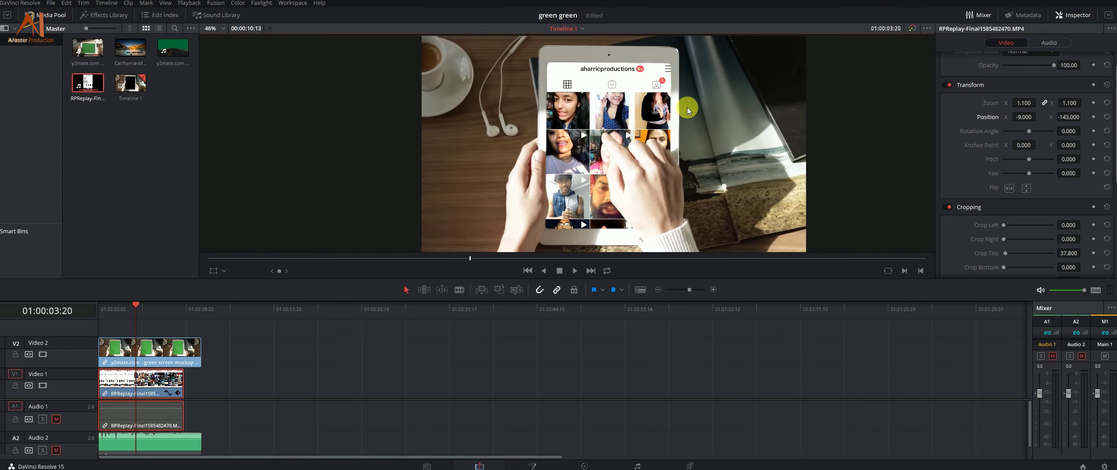
scroll(610, 139, up, 1)
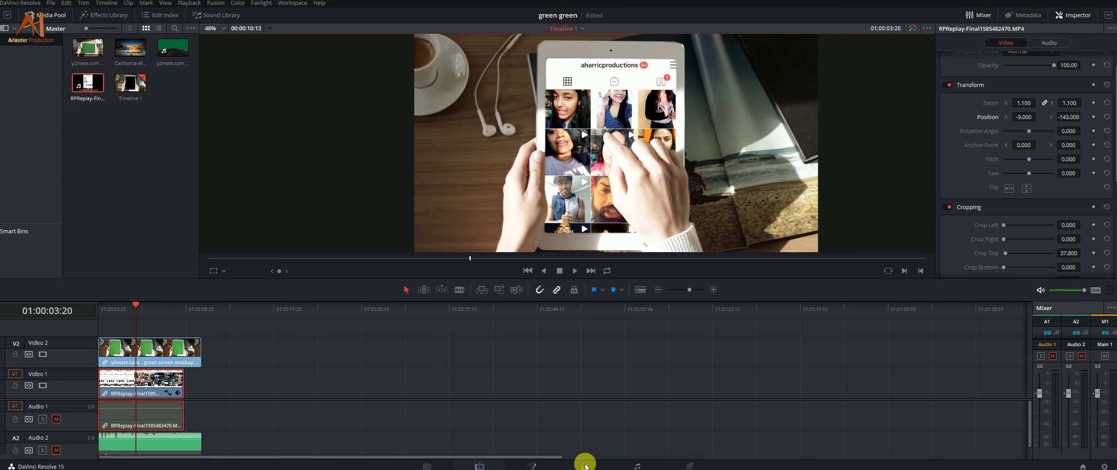
click(585, 466)
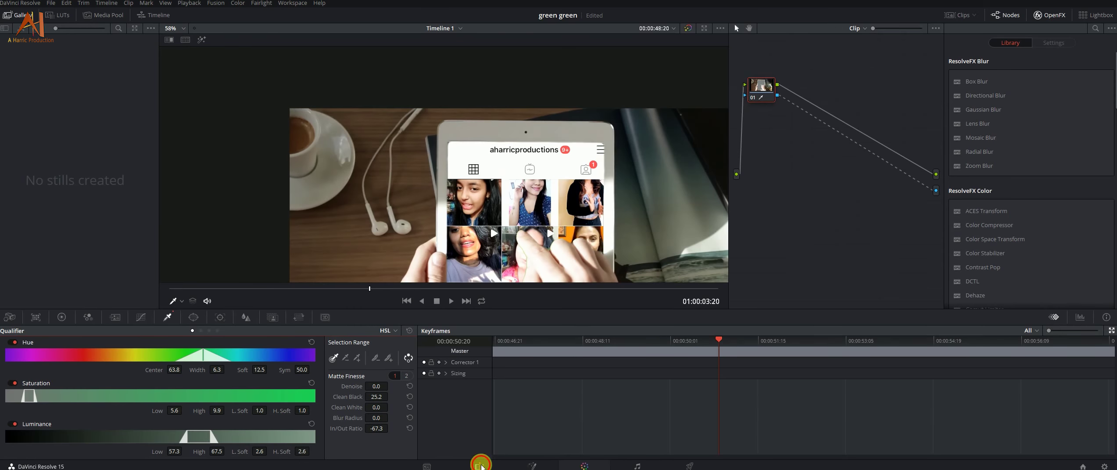
click(480, 465)
key(space)
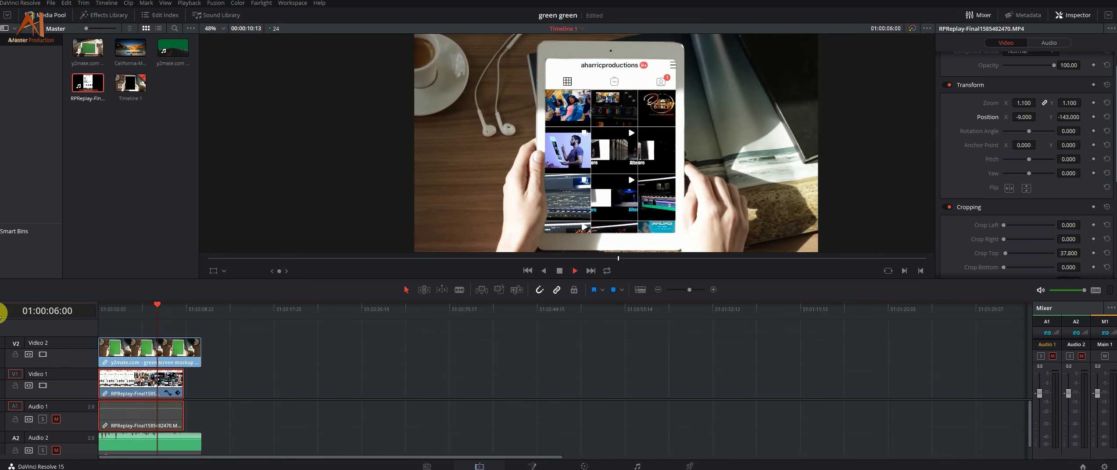
key(space)
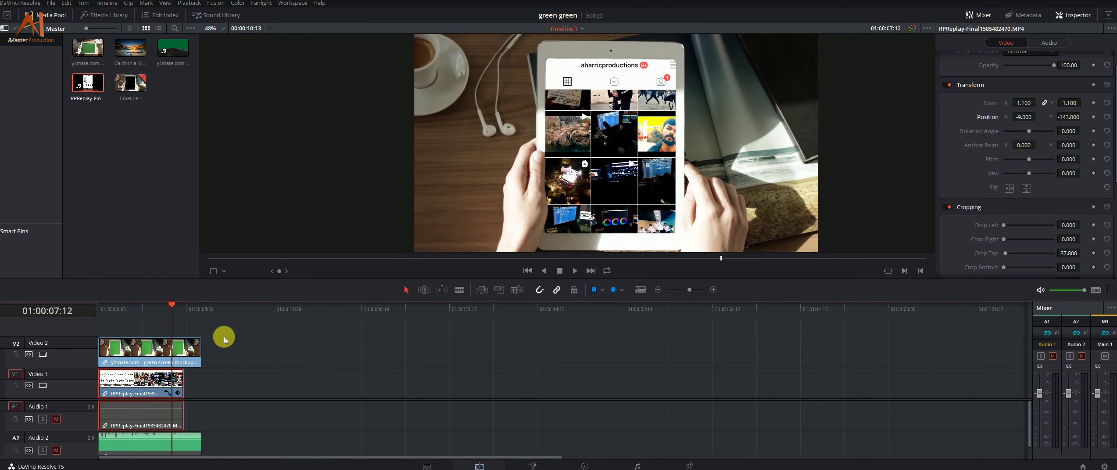
drag(171, 308, 140, 326)
- Place the High Drive road clip on V2 right after the trimmed tablet clip, then go to Color
click(105, 59)
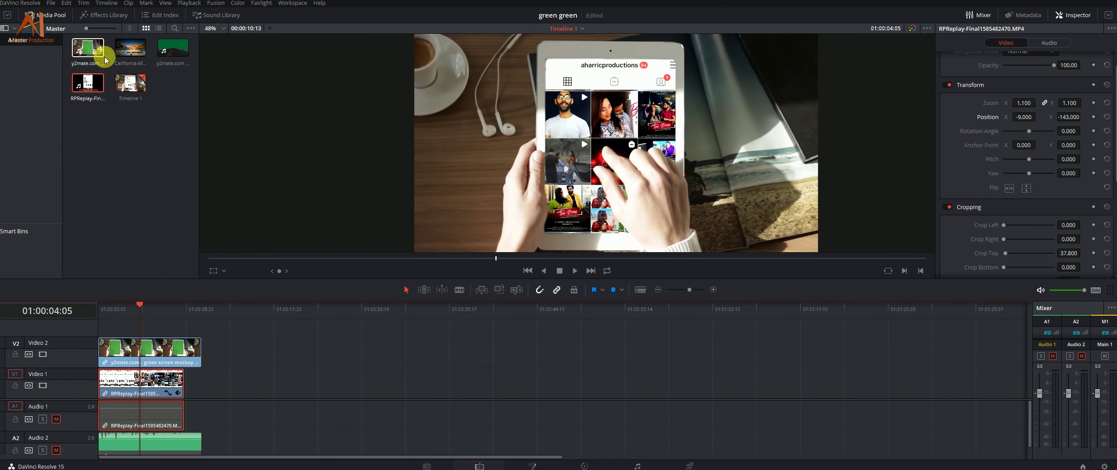
mouse_move(173, 47)
mouse_down()
mouse_move(272, 380)
mouse_move(226, 378)
mouse_move(183, 351)
mouse_up()
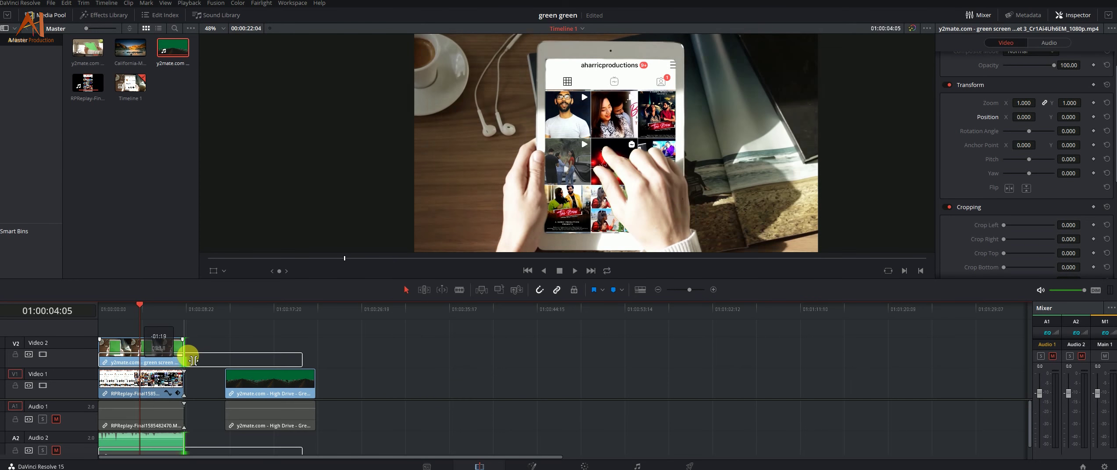
mouse_move(245, 377)
mouse_down()
mouse_move(227, 386)
mouse_move(204, 364)
mouse_up()
drag(149, 313, 212, 333)
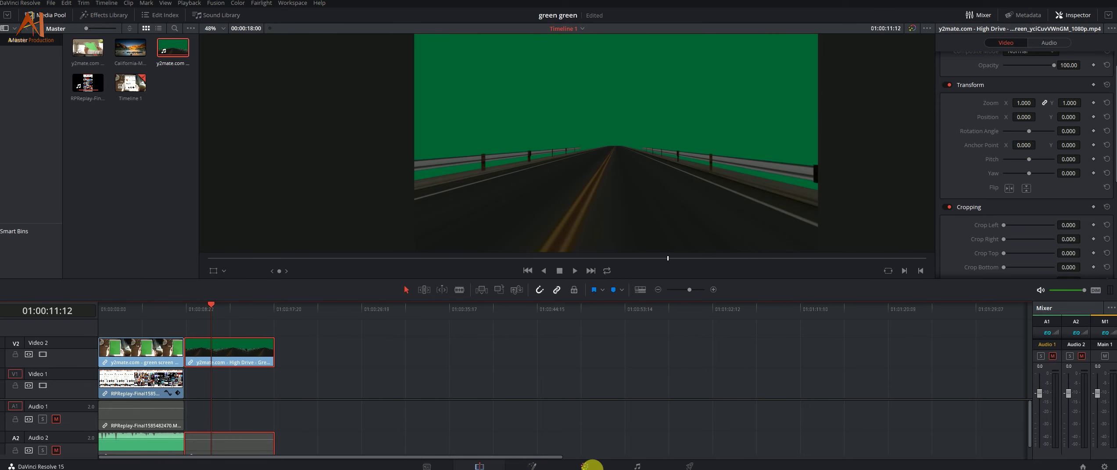
click(590, 465)
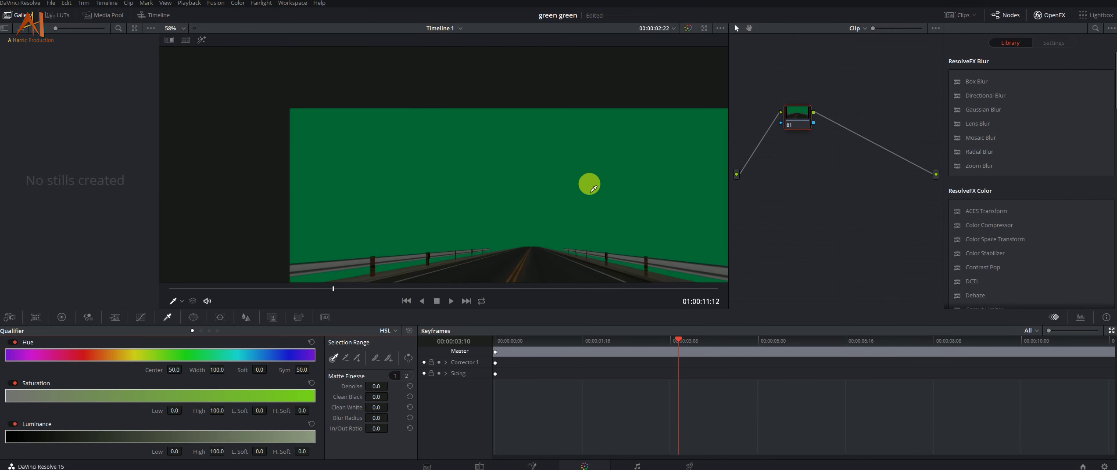
- Add an Alpha Output to the node graph and connect node 01's alpha to it
drag(593, 188, 583, 134)
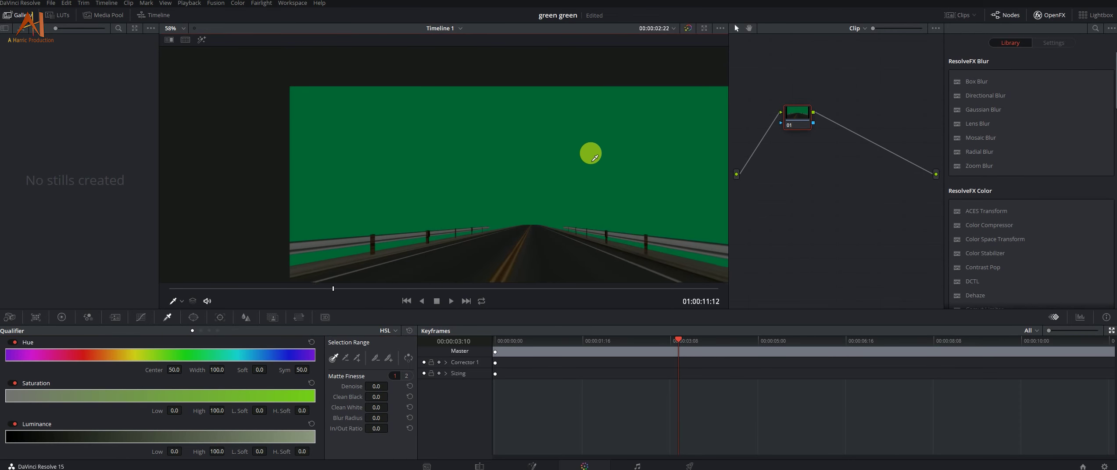
click(953, 12)
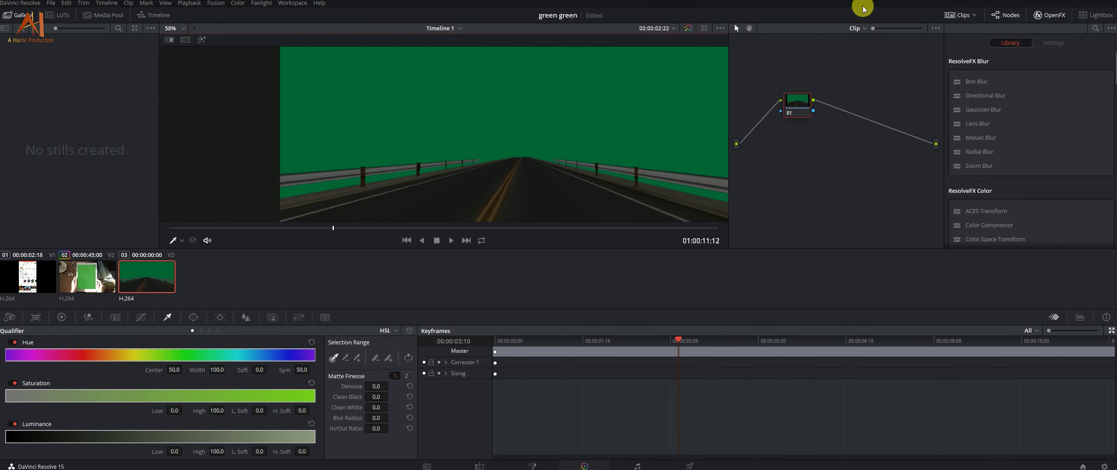
click(959, 14)
right_click(794, 61)
click(825, 97)
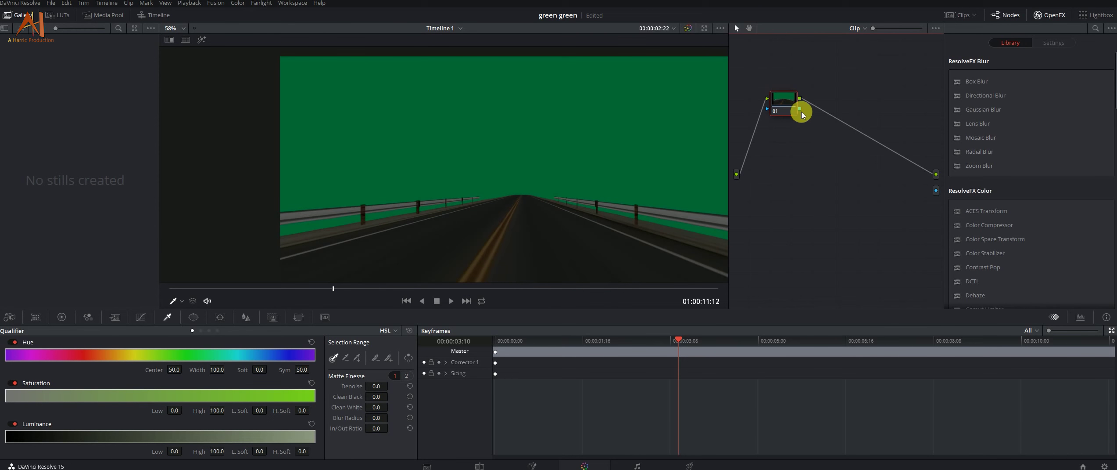
drag(801, 112, 937, 190)
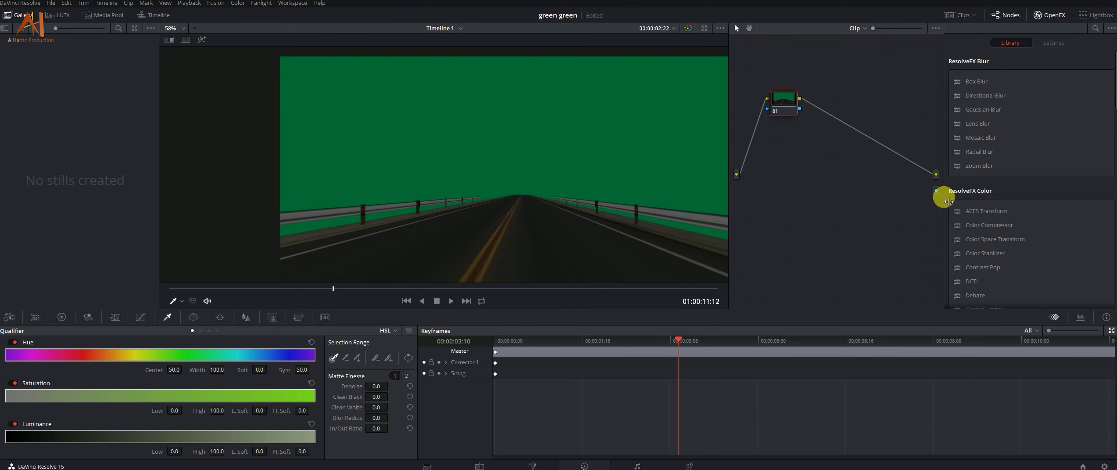
drag(931, 195, 796, 107)
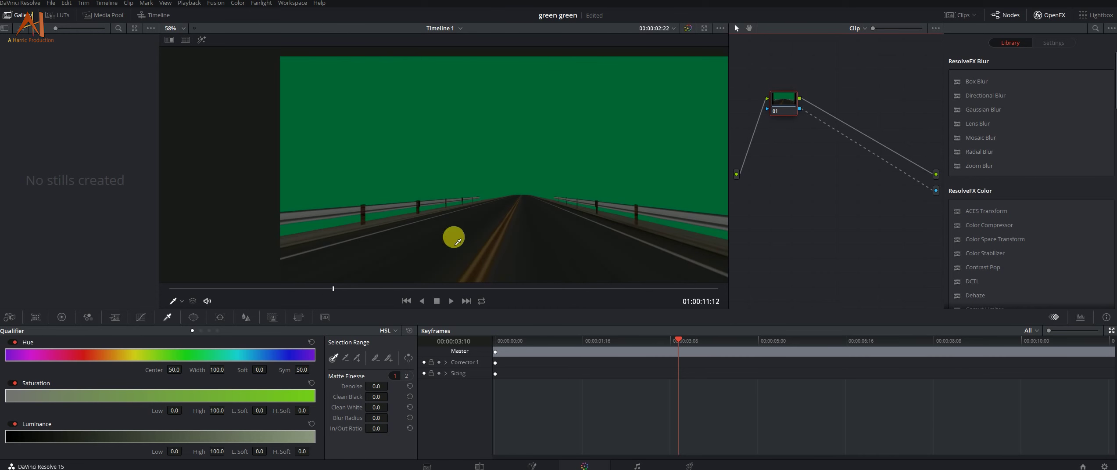
- Qualifier-pick the green sky, turn off the highlight, and soften the hue range
click(437, 94)
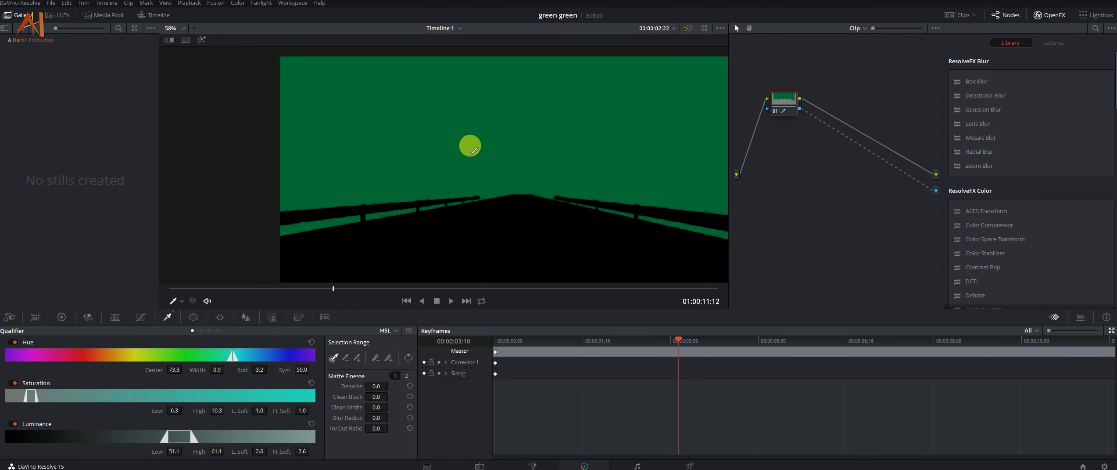
click(406, 356)
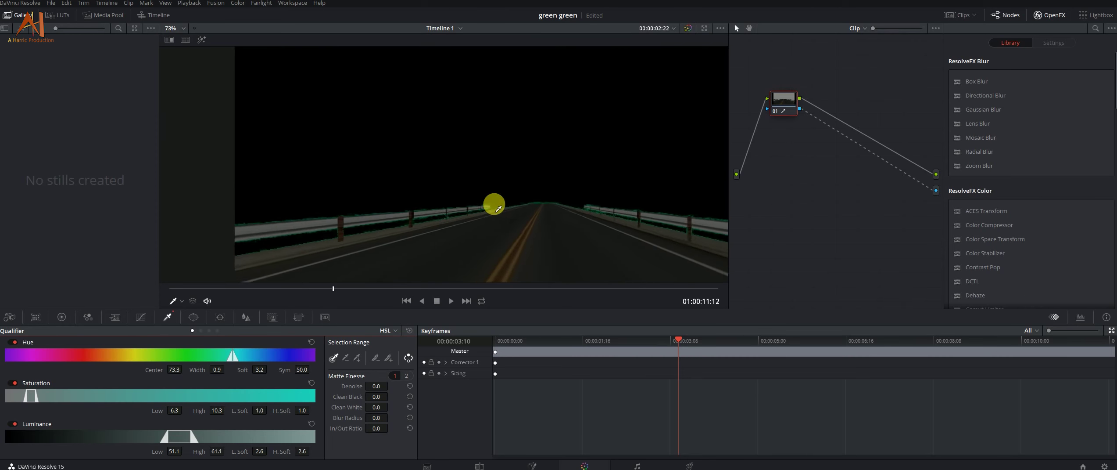
scroll(526, 219, up, 4)
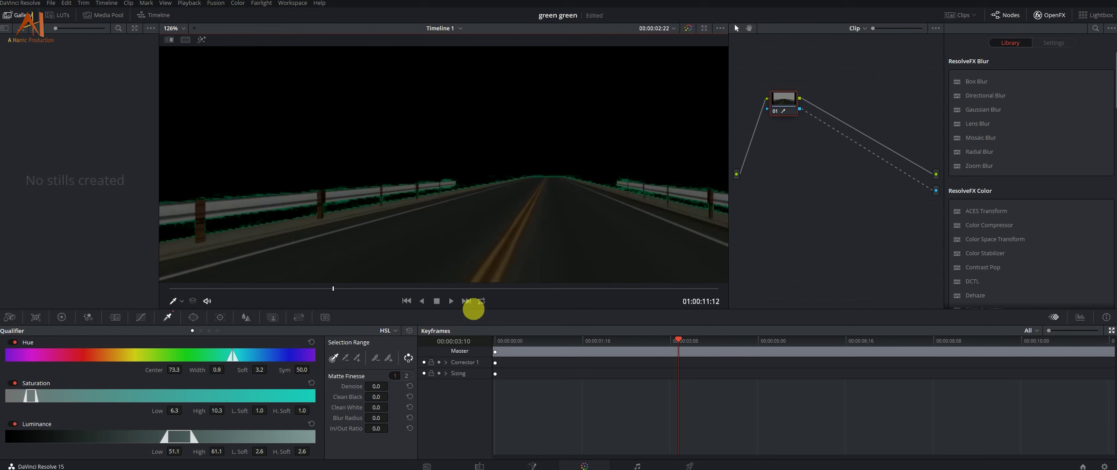
click(260, 369)
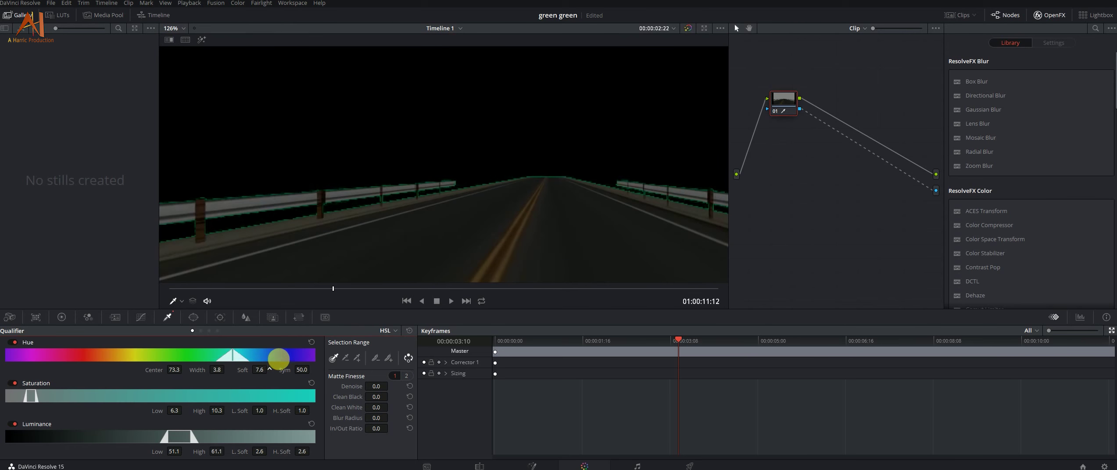
- Refine the matte with Clean Black and In/Out Ratio -31.2, keeping the guardrails
mouse_move(377, 428)
mouse_down()
mouse_move(271, 449)
mouse_move(381, 401)
mouse_up()
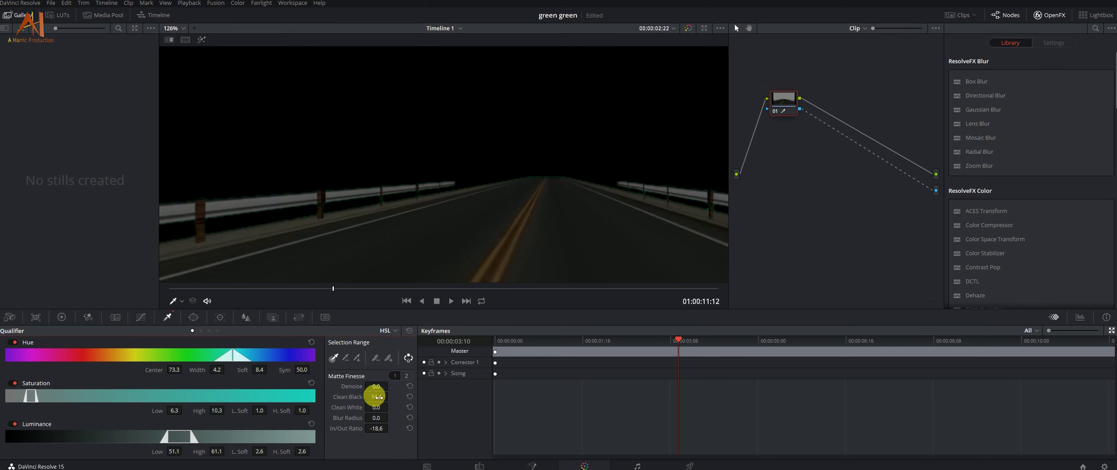
drag(380, 398, 391, 391)
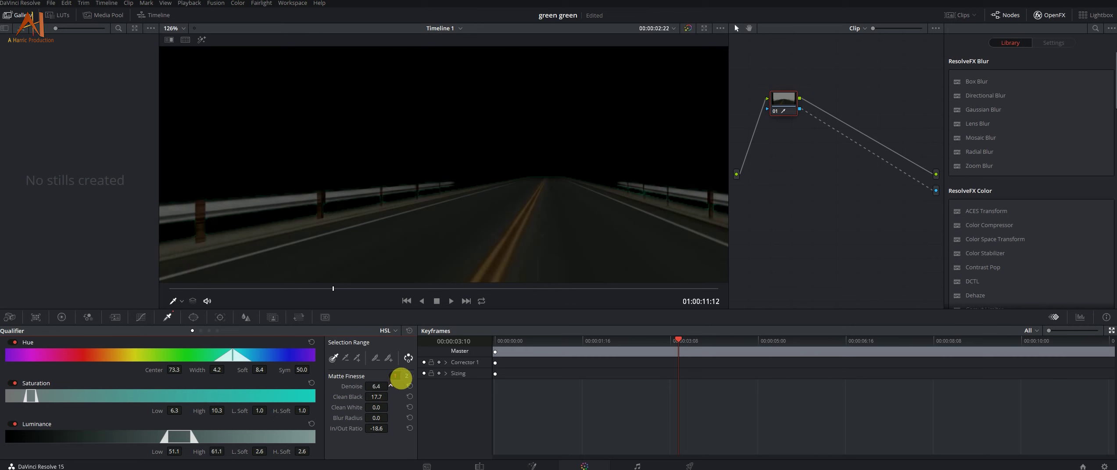
drag(390, 425, 371, 451)
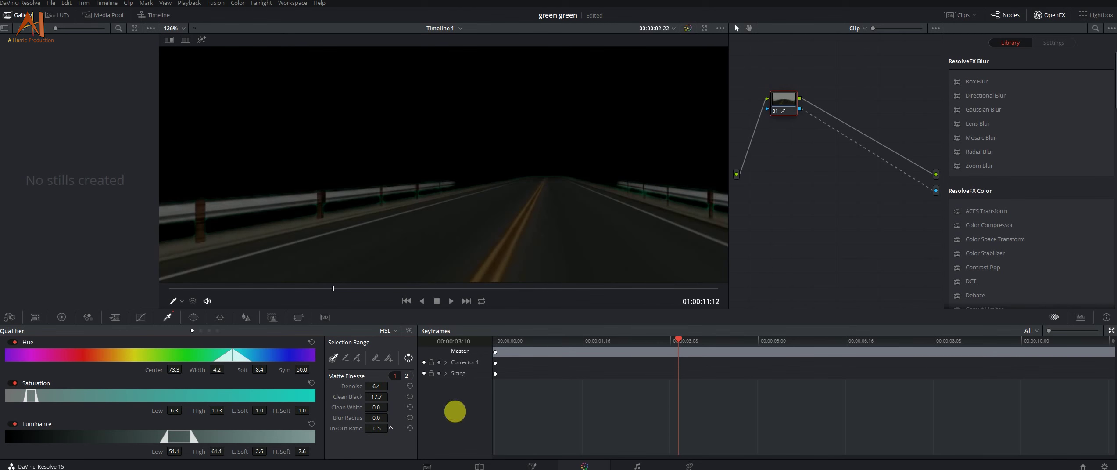
drag(542, 240, 734, 146)
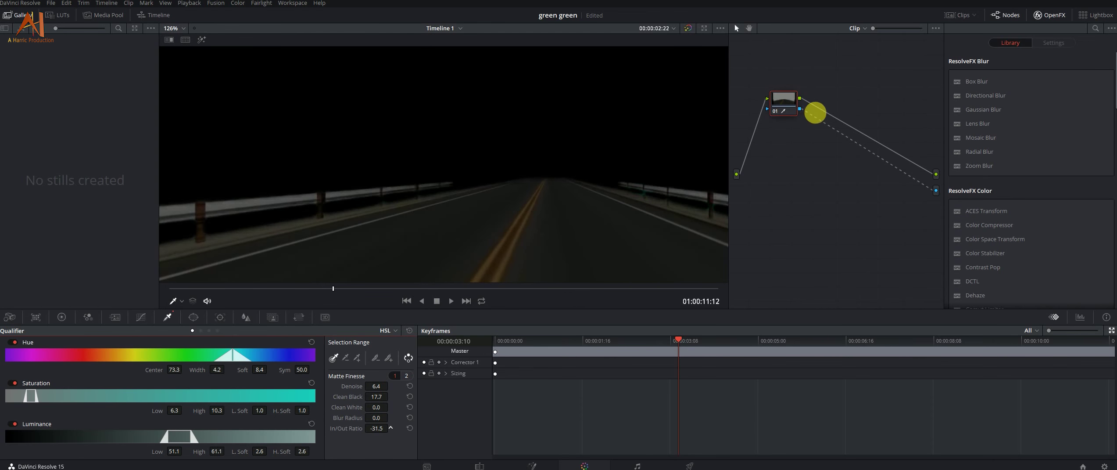
drag(819, 111, 817, 112)
scroll(506, 226, down, 5)
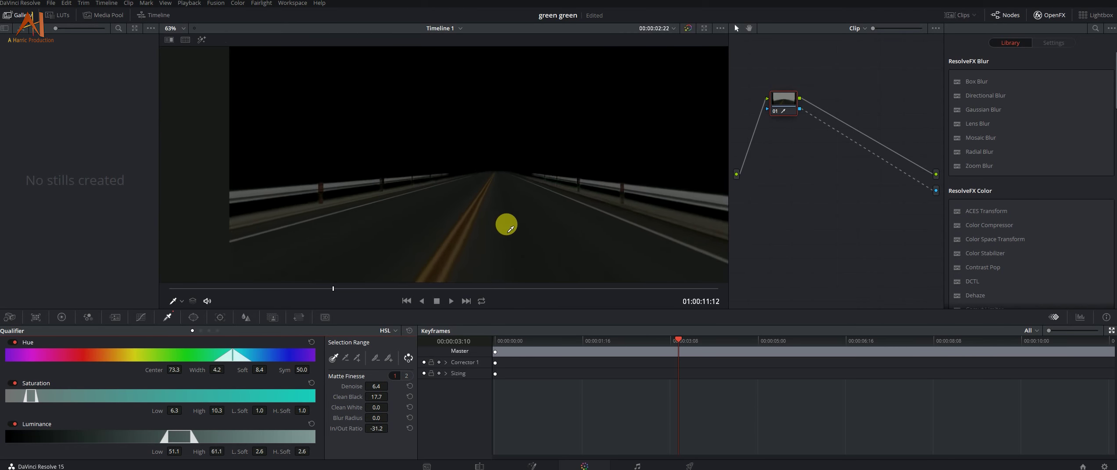
scroll(494, 191, up, 2)
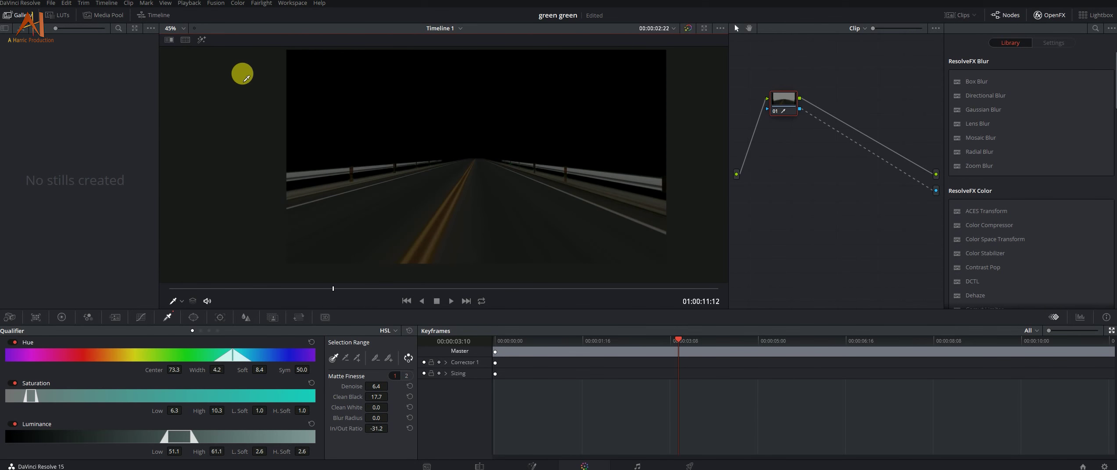
click(479, 465)
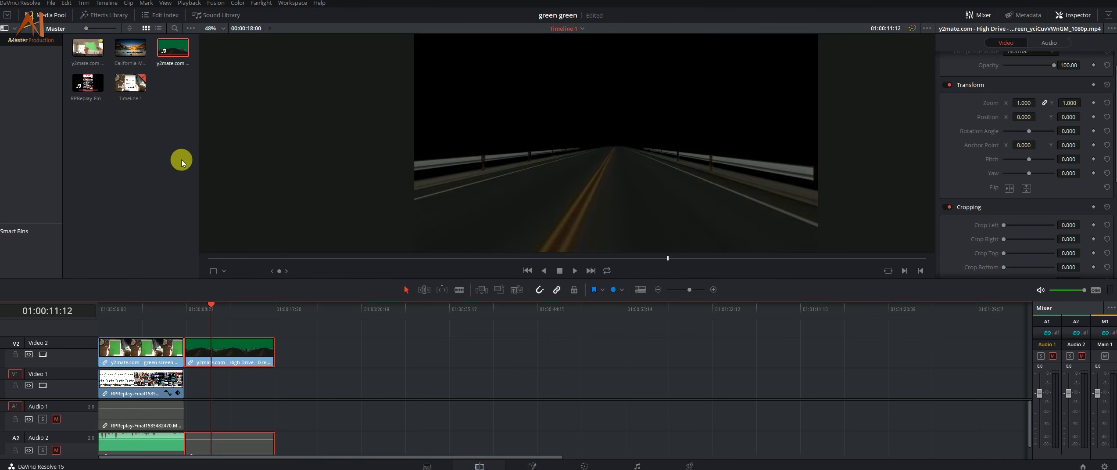
- Put California-Mountain.jpg beneath the High Drive clip and select the road clip
mouse_move(132, 71)
mouse_down()
mouse_move(391, 373)
mouse_move(211, 389)
mouse_move(274, 380)
mouse_up()
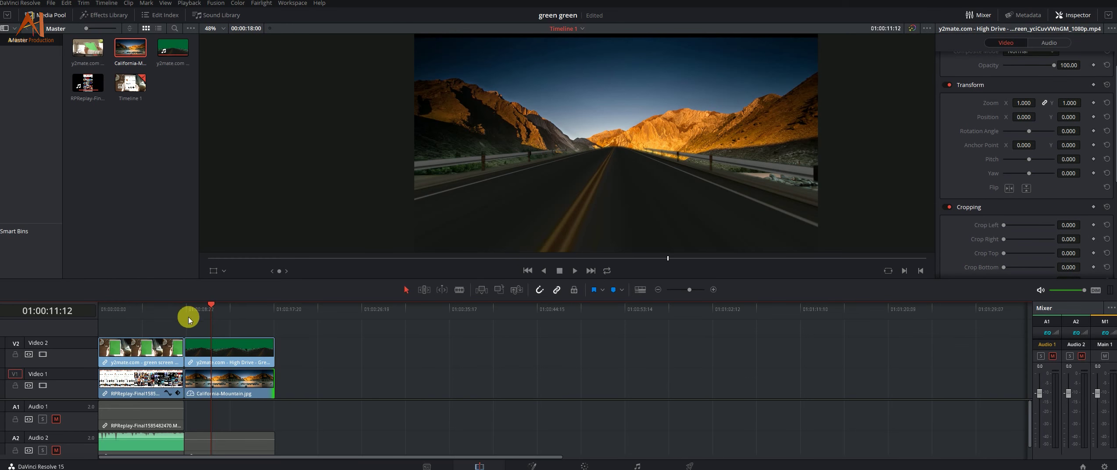
drag(197, 315, 205, 310)
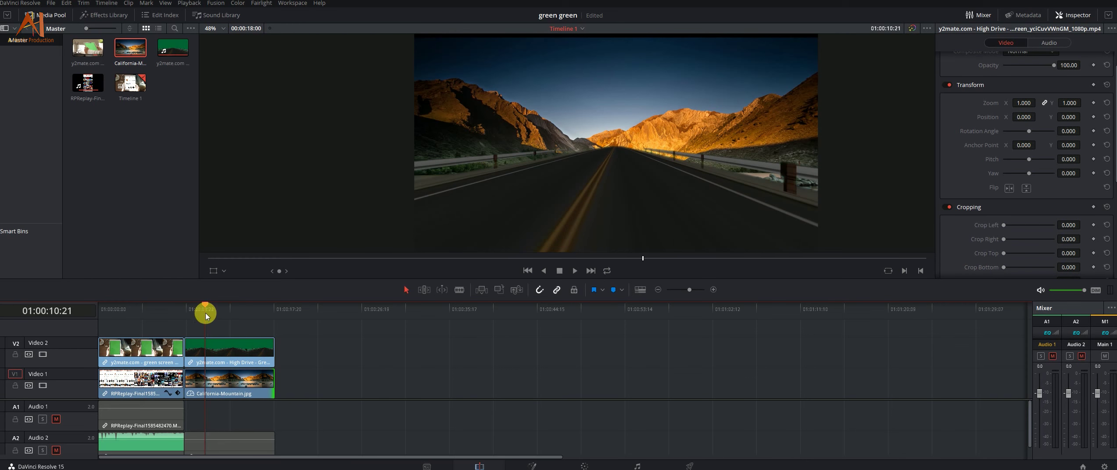
click(224, 380)
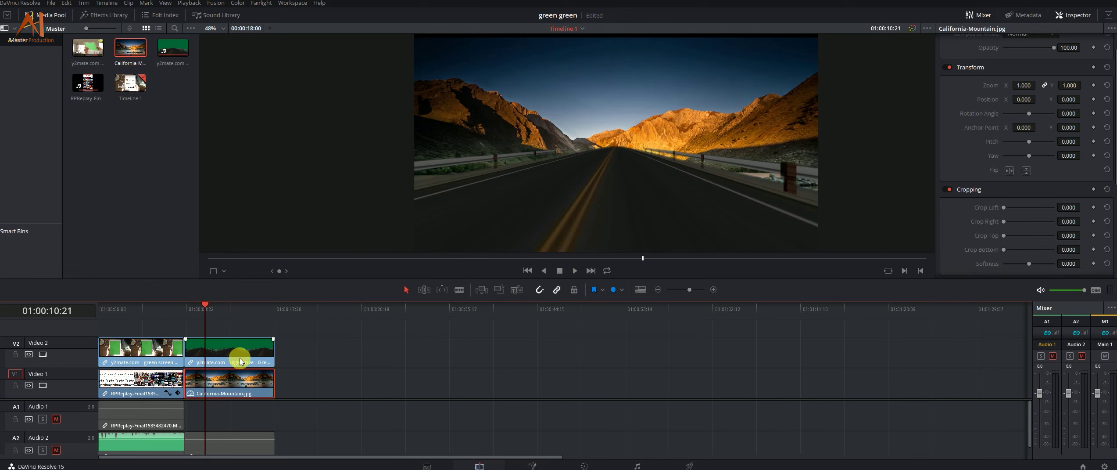
click(227, 355)
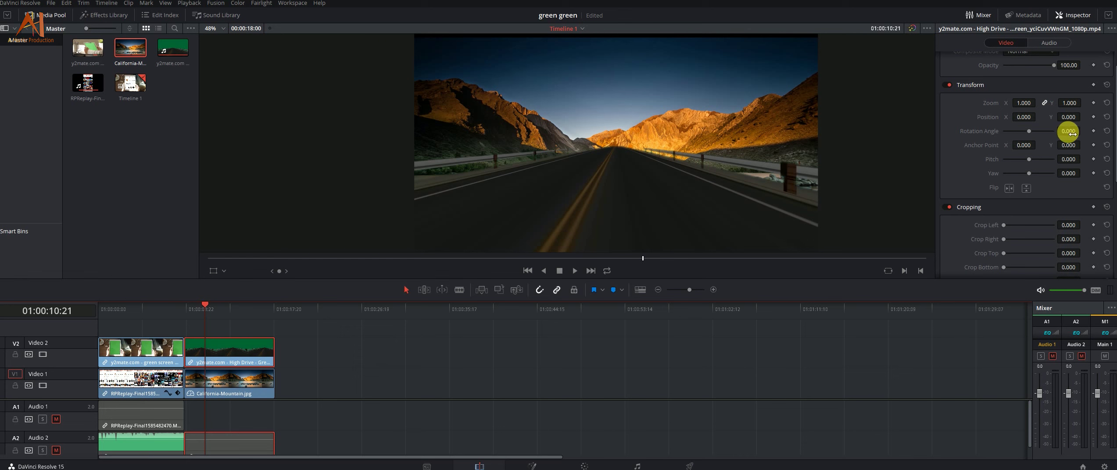
- Set the road clip's Anchor Point Y to -7 and Position Y to -108
drag(1068, 165, 1065, 146)
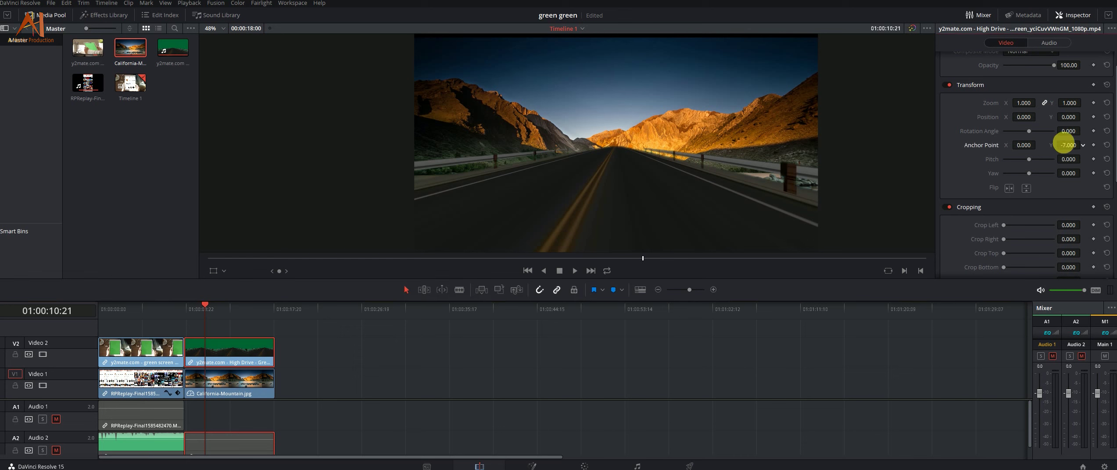
drag(1067, 117, 1066, 15)
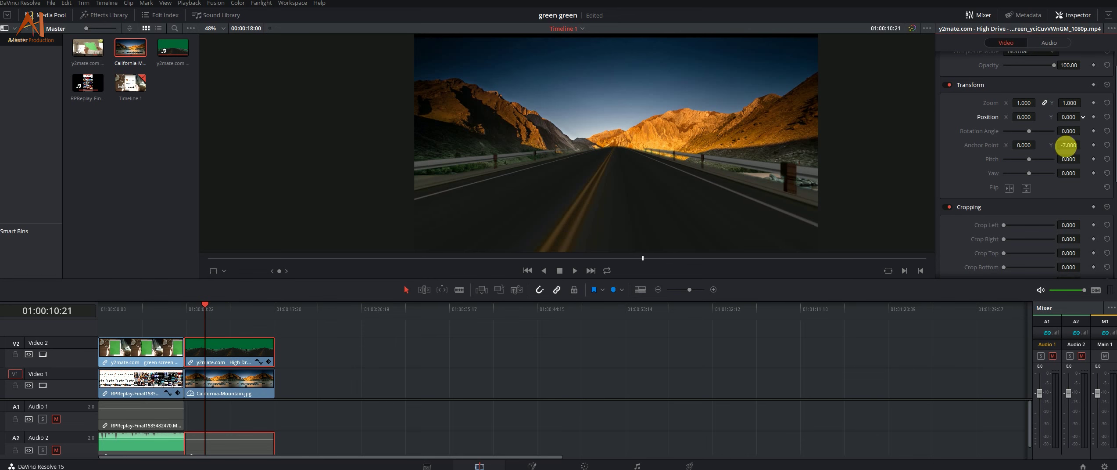
drag(543, 205, 511, 252)
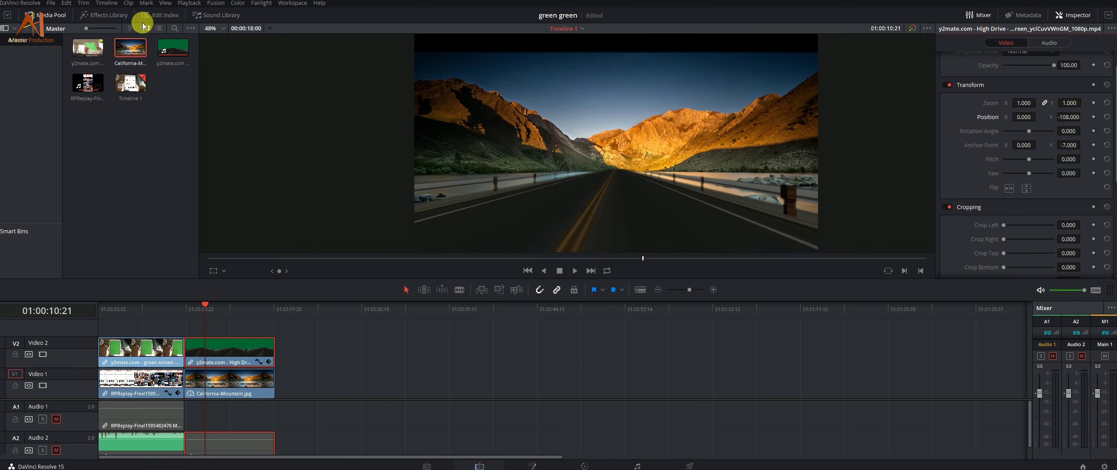
- Apply 2.39 output blanking to the timeline for letterbox bars
click(106, 3)
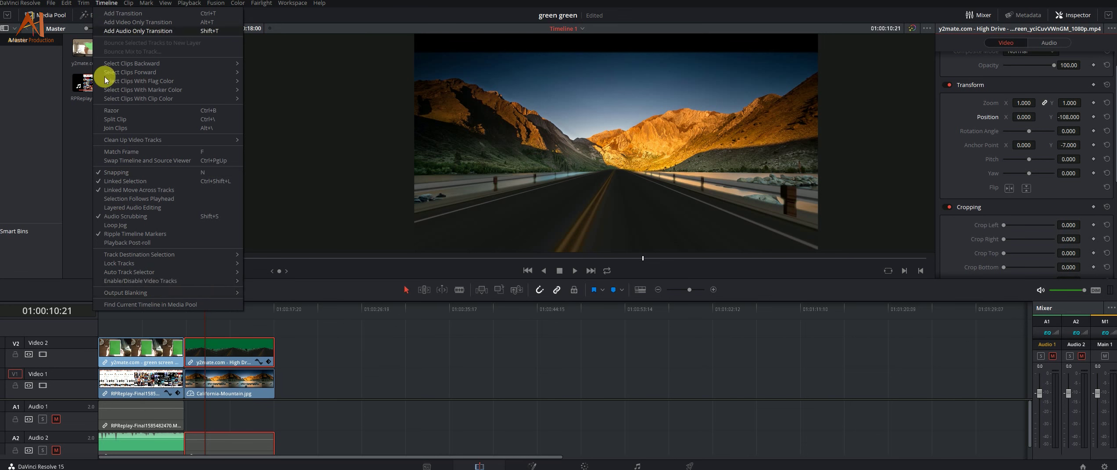
mouse_move(151, 293)
click(263, 339)
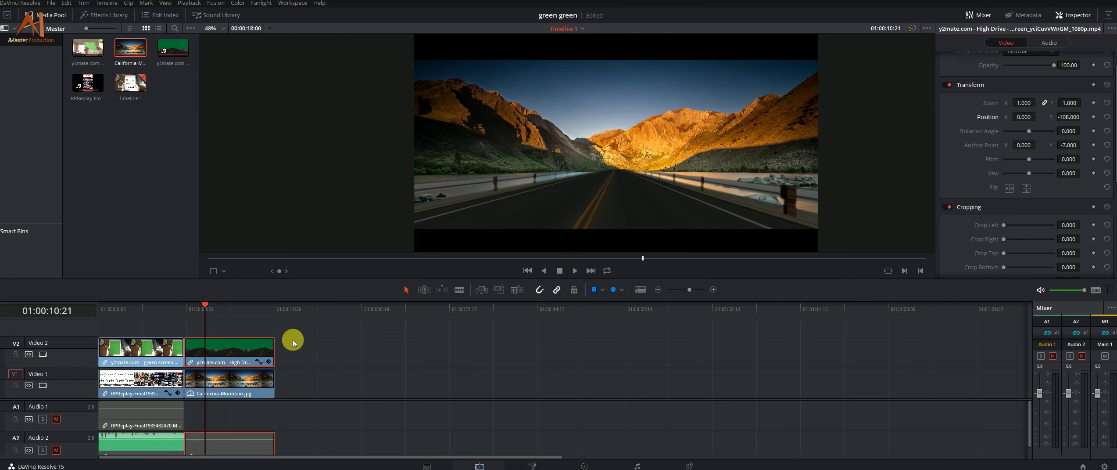
- Select the mountain photo and road clips, preview them on the Color page, and hide the clip settings panel
drag(297, 332, 225, 433)
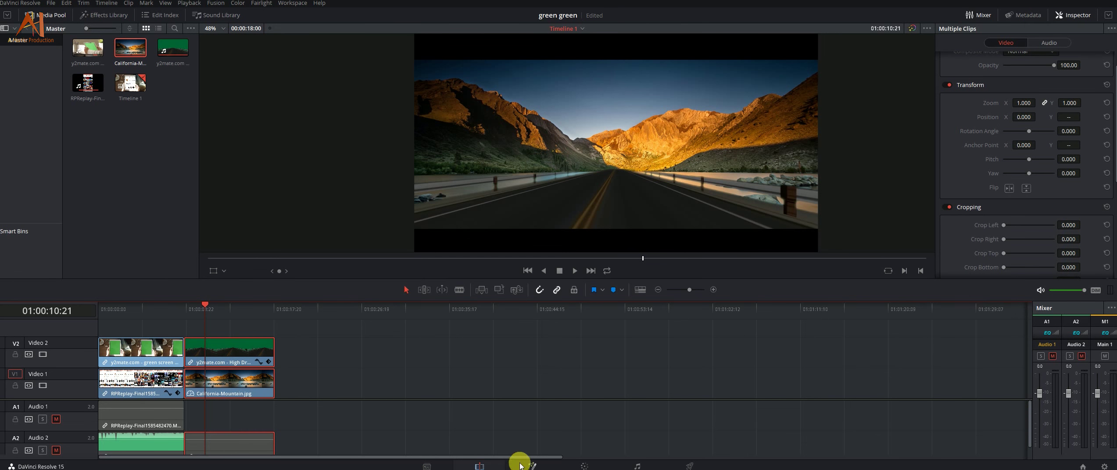
click(581, 465)
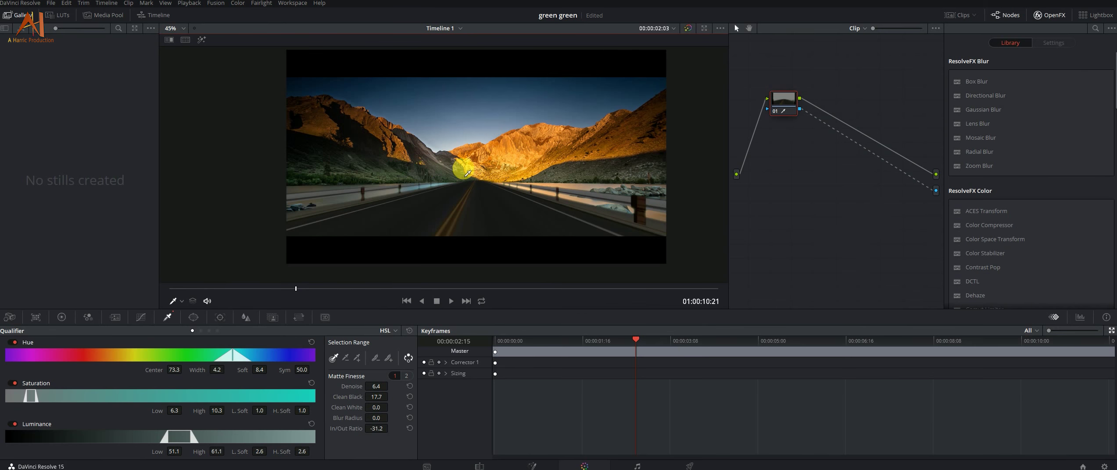
click(484, 466)
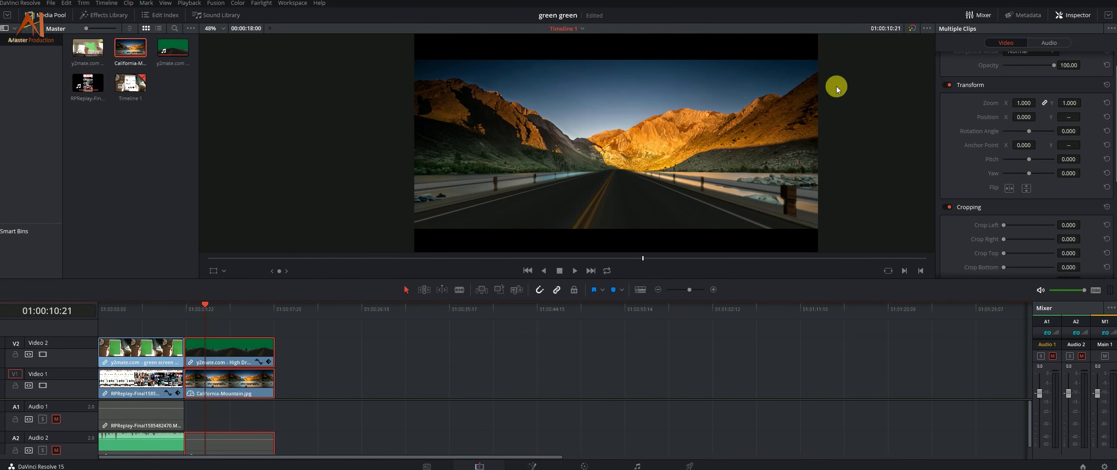
click(1065, 18)
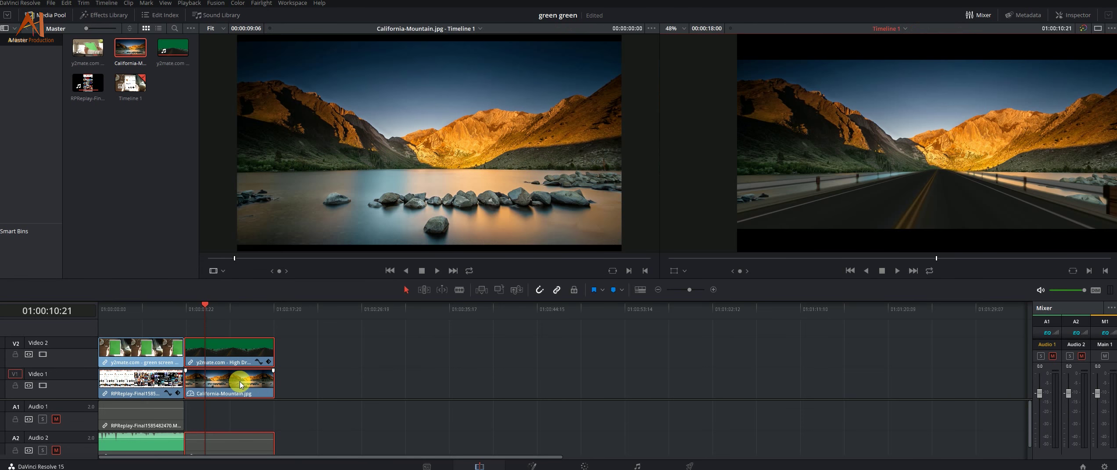
- Load California-Mountain.jpg into the Inspector, try rotation, then undo and redo
double_click(226, 381)
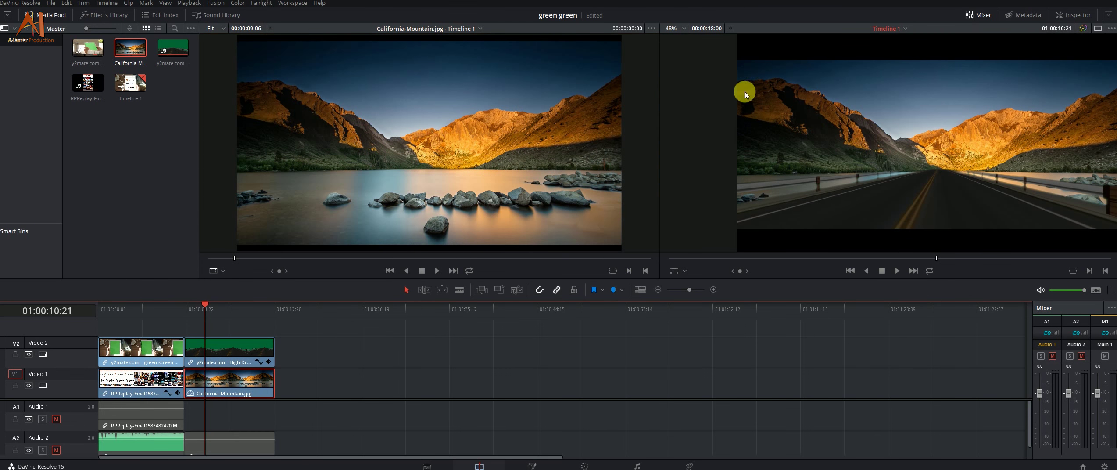
click(1073, 15)
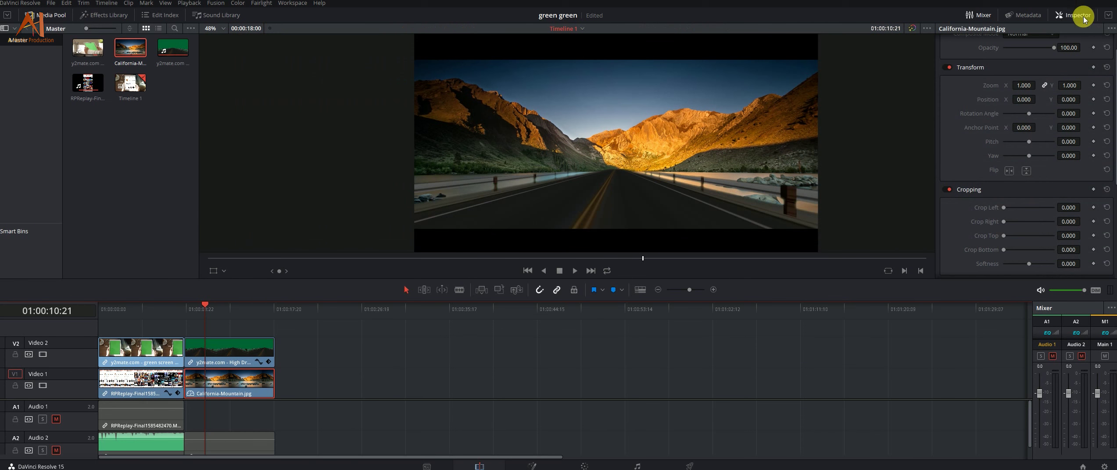
click(1083, 112)
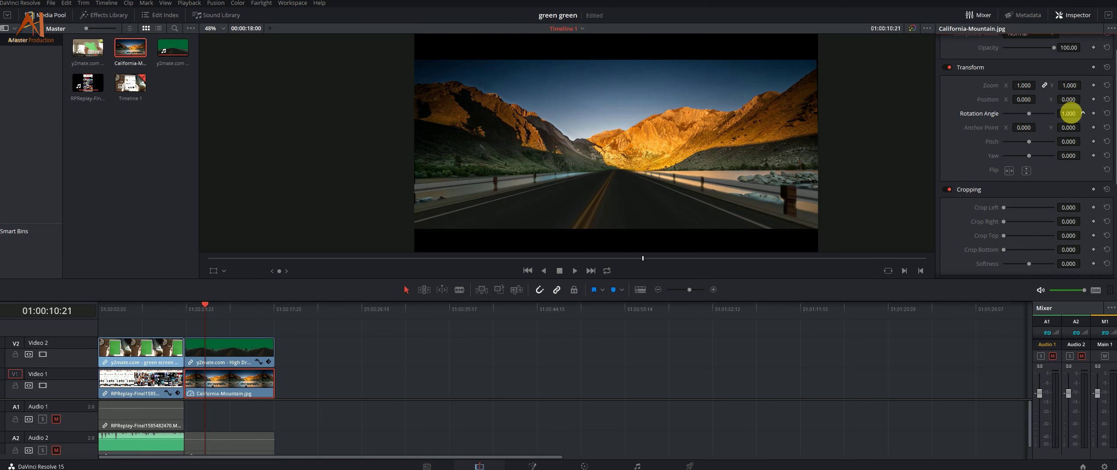
mouse_move(1071, 113)
mouse_down()
mouse_move(1072, 138)
mouse_move(1070, 94)
mouse_up()
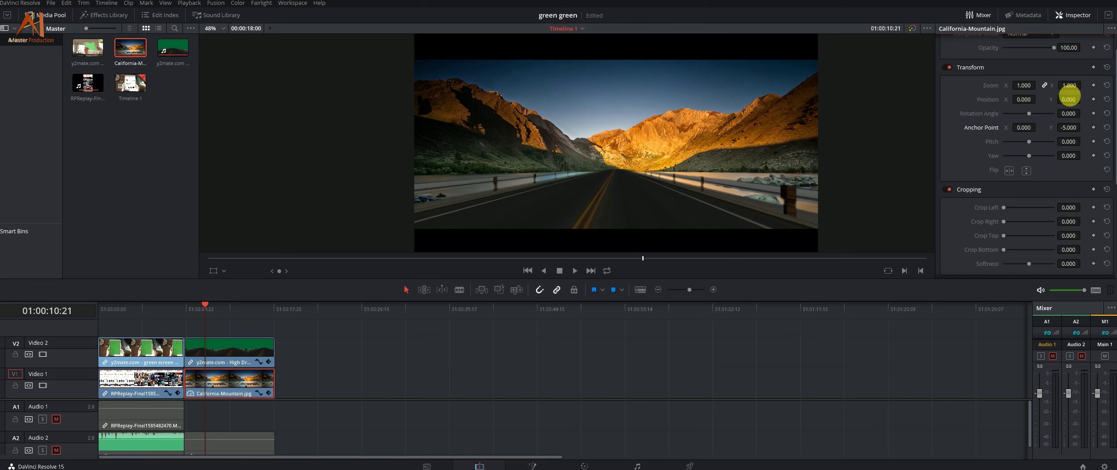
key(ctrl+z)
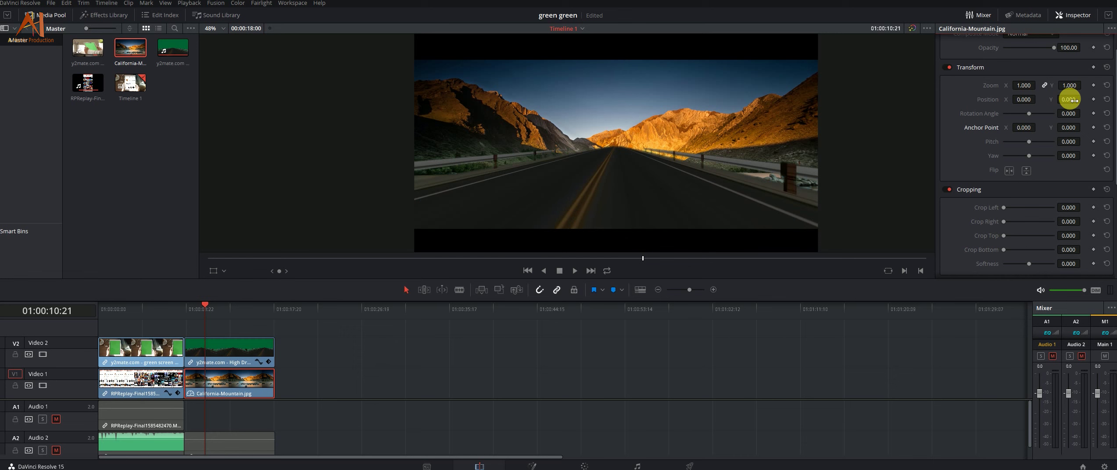
click(66, 3)
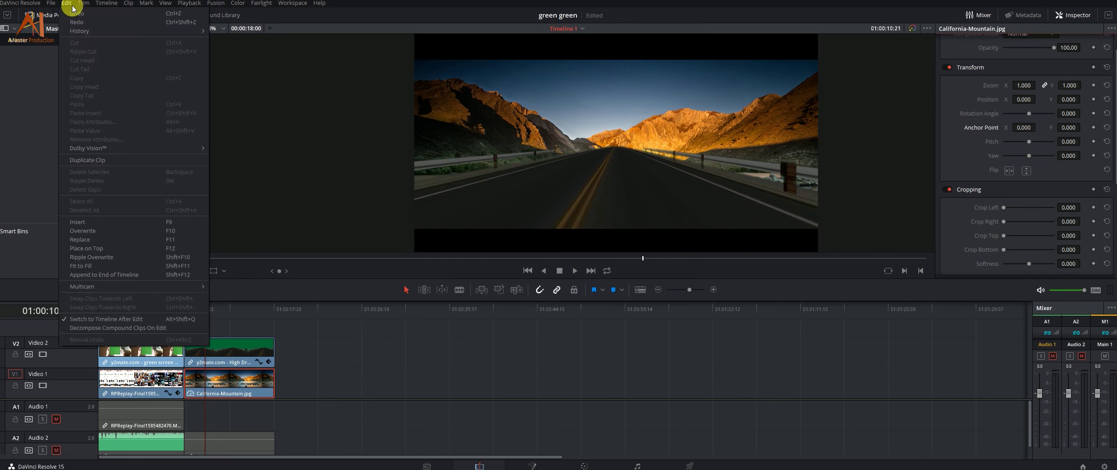
click(78, 22)
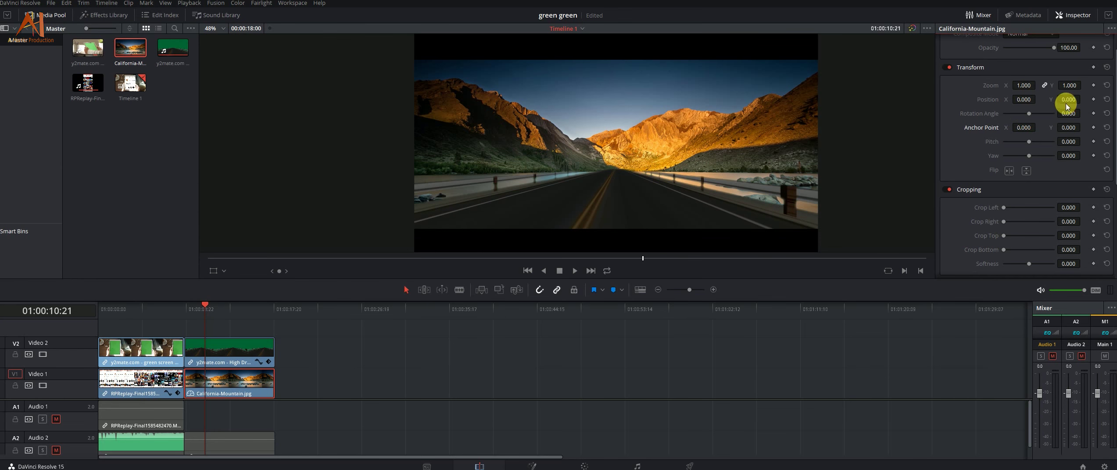
- Set the mountain photo's Position X to 2 with Y at 0, then select all the clips
drag(1068, 100, 1068, 31)
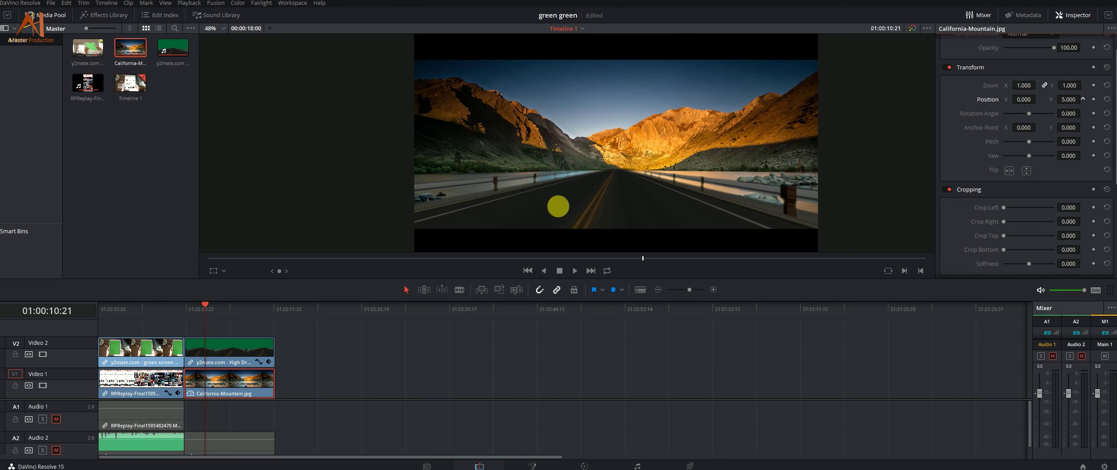
drag(555, 217, 557, 251)
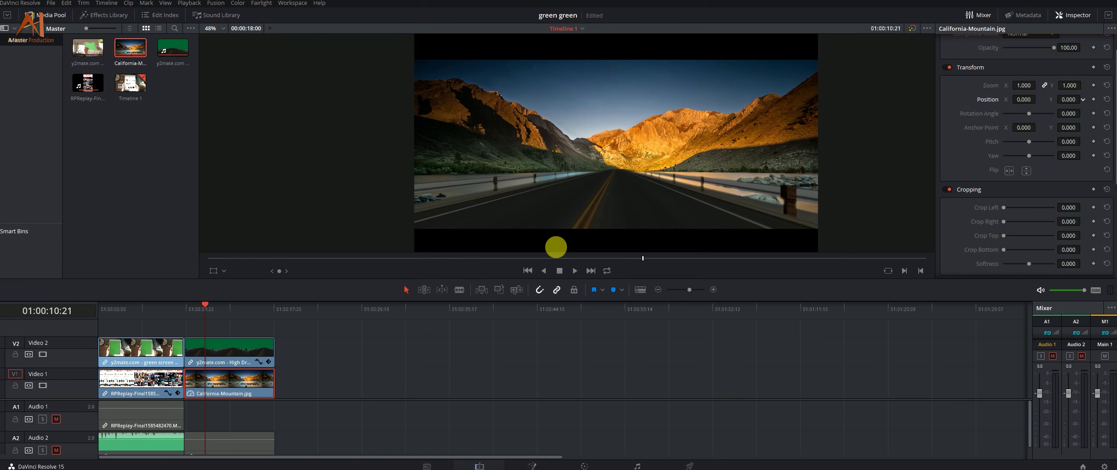
drag(1013, 100, 1005, 106)
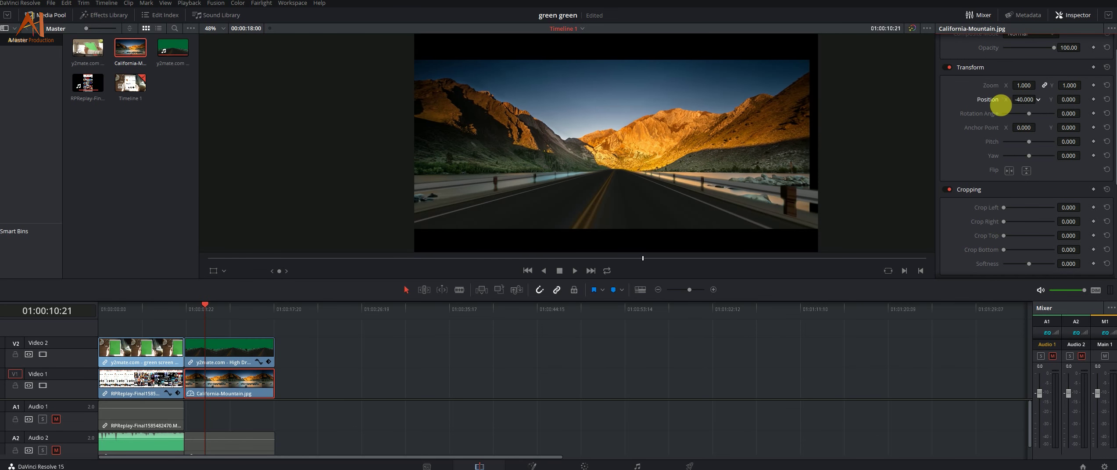
drag(1005, 105, 1018, 106)
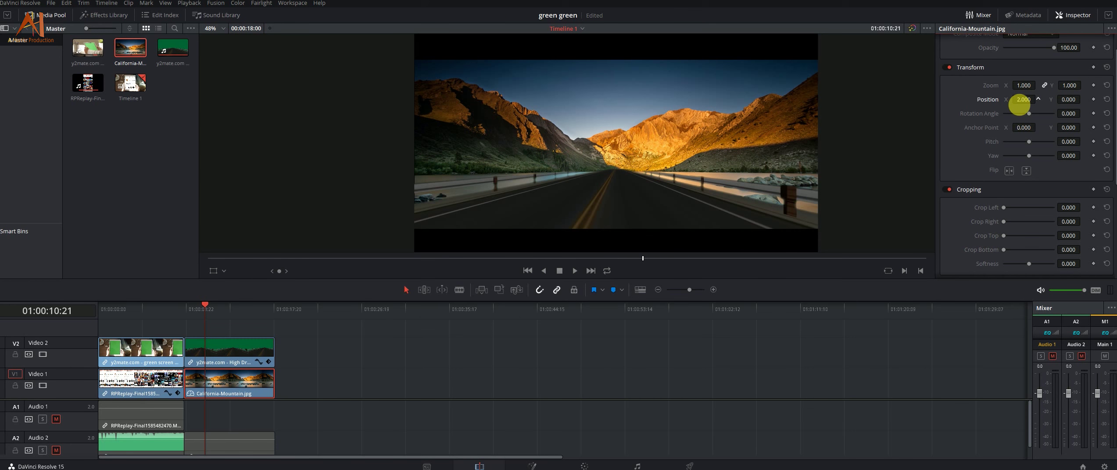
drag(313, 339, 233, 439)
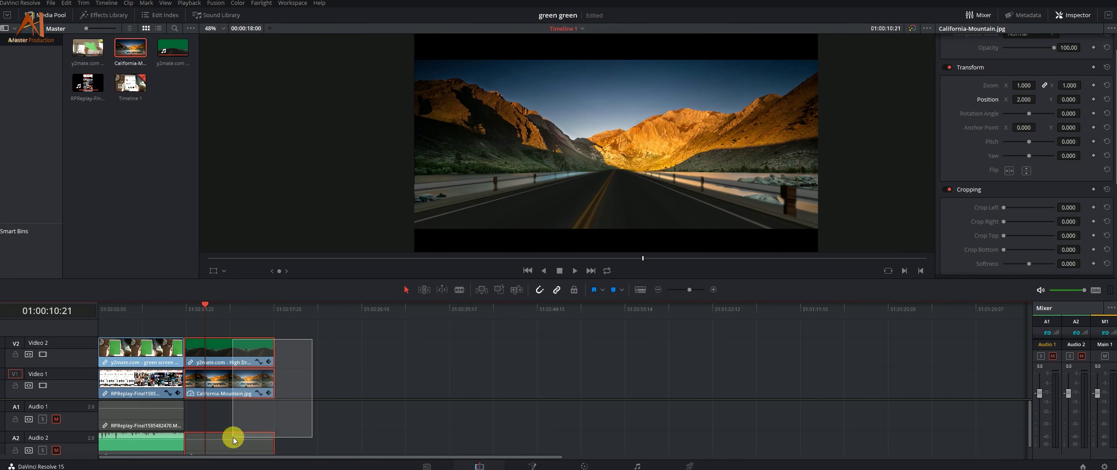
- Combine the road and mountain clips into Compound Clip 1 and set its Position Y to 63
right_click(233, 350)
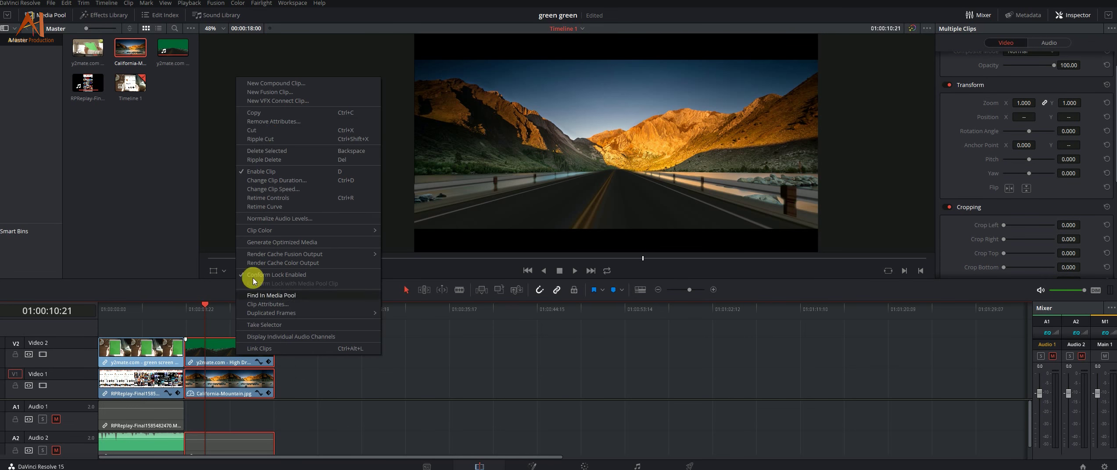
click(281, 83)
click(611, 254)
click(216, 384)
mouse_move(1078, 118)
mouse_down()
mouse_move(1087, 173)
mouse_move(1101, 130)
mouse_up()
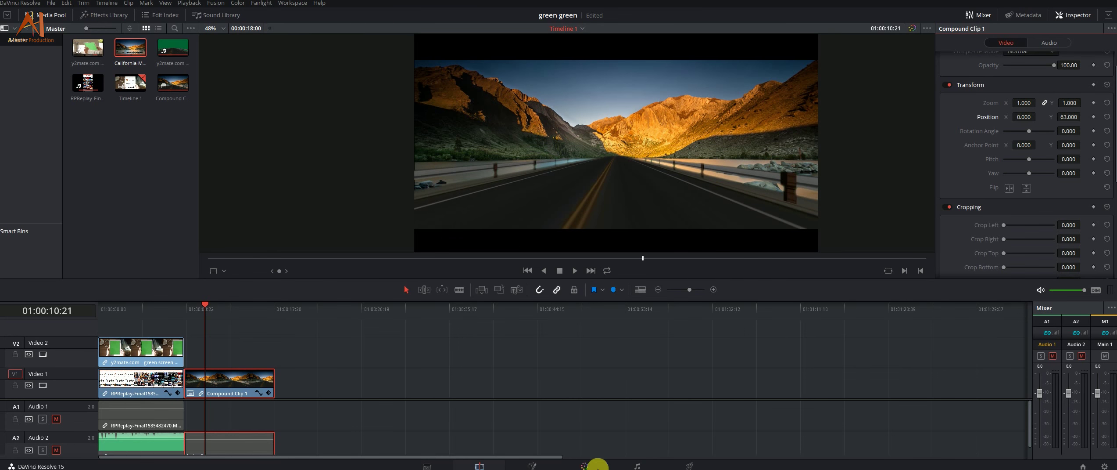
click(585, 465)
- Play Compound Clip 1 from its first frame on the Color page, then stop
drag(637, 339, 465, 355)
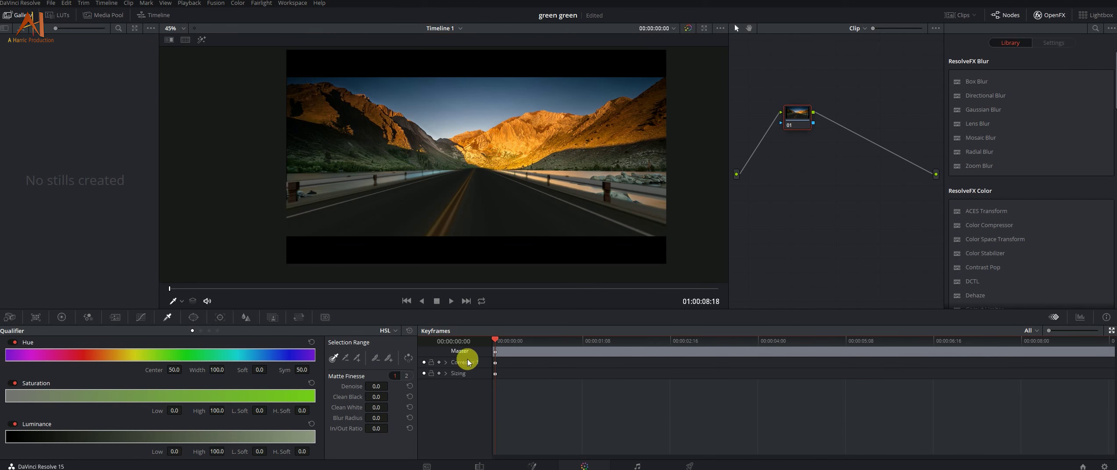
key(space)
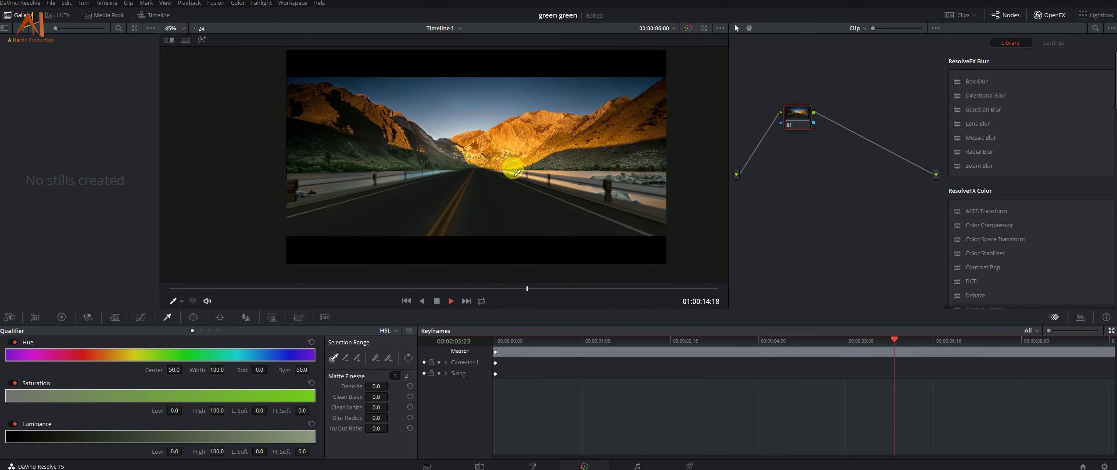
key(space)
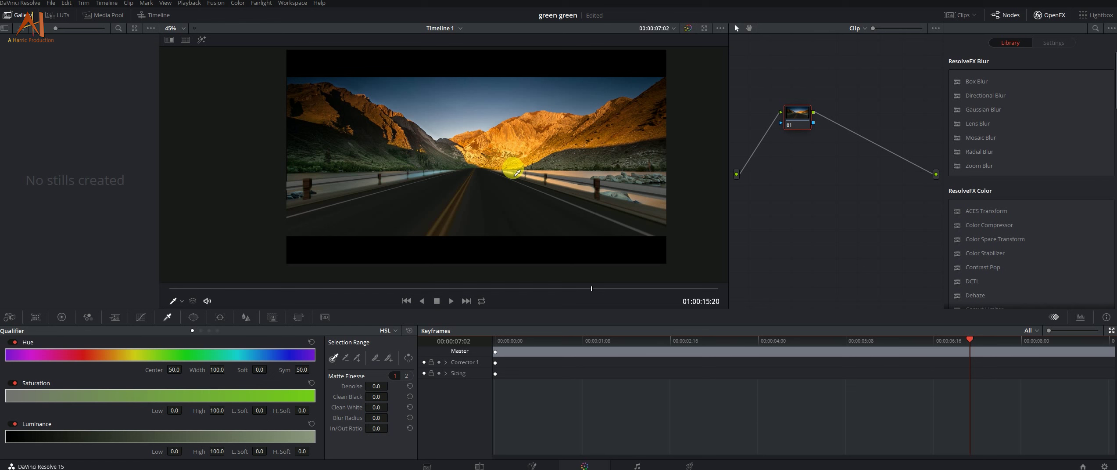
- Scrub the edit from the start on the Edit page, then load Compound Clip 1 on the Color page
click(486, 464)
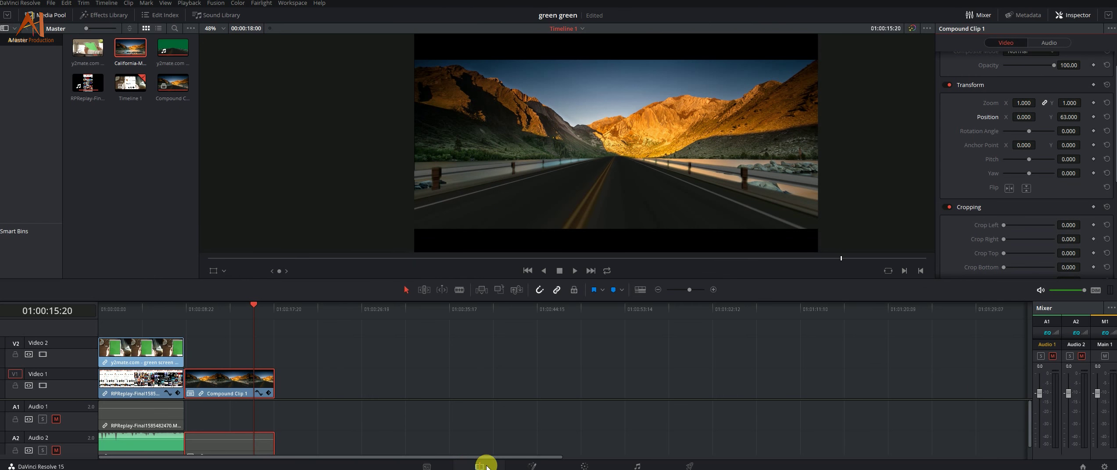
mouse_move(256, 309)
mouse_down()
mouse_move(175, 330)
mouse_move(100, 329)
mouse_up()
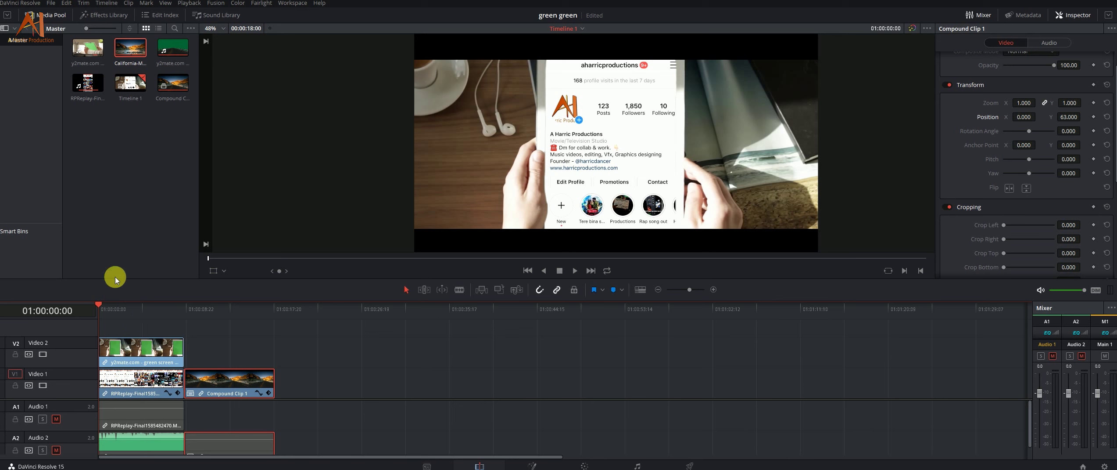
mouse_move(101, 308)
mouse_down()
mouse_move(226, 339)
mouse_move(105, 387)
mouse_move(95, 408)
mouse_move(246, 397)
mouse_up()
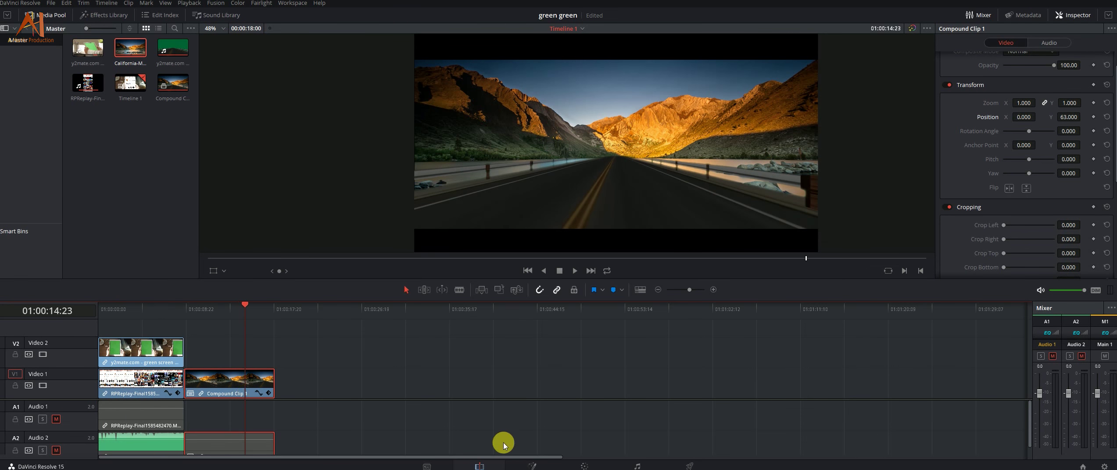
click(567, 466)
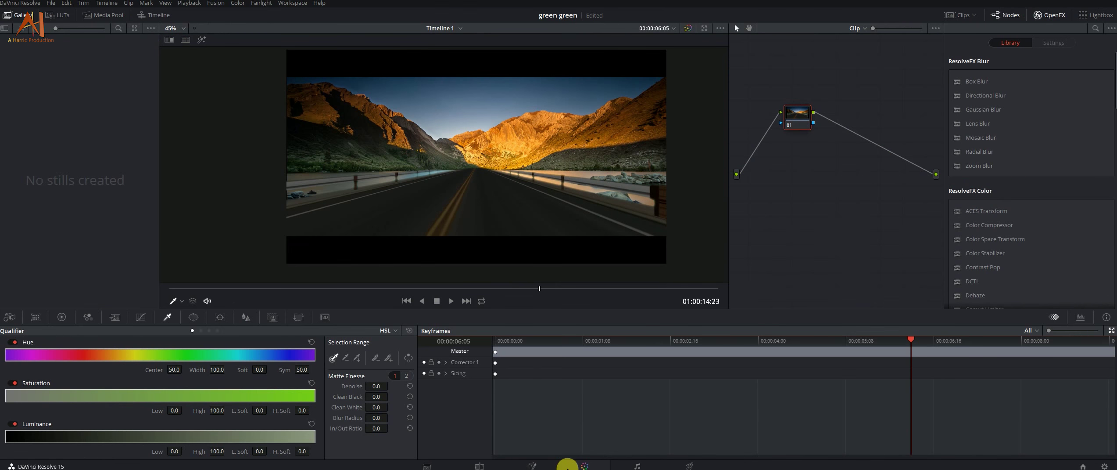